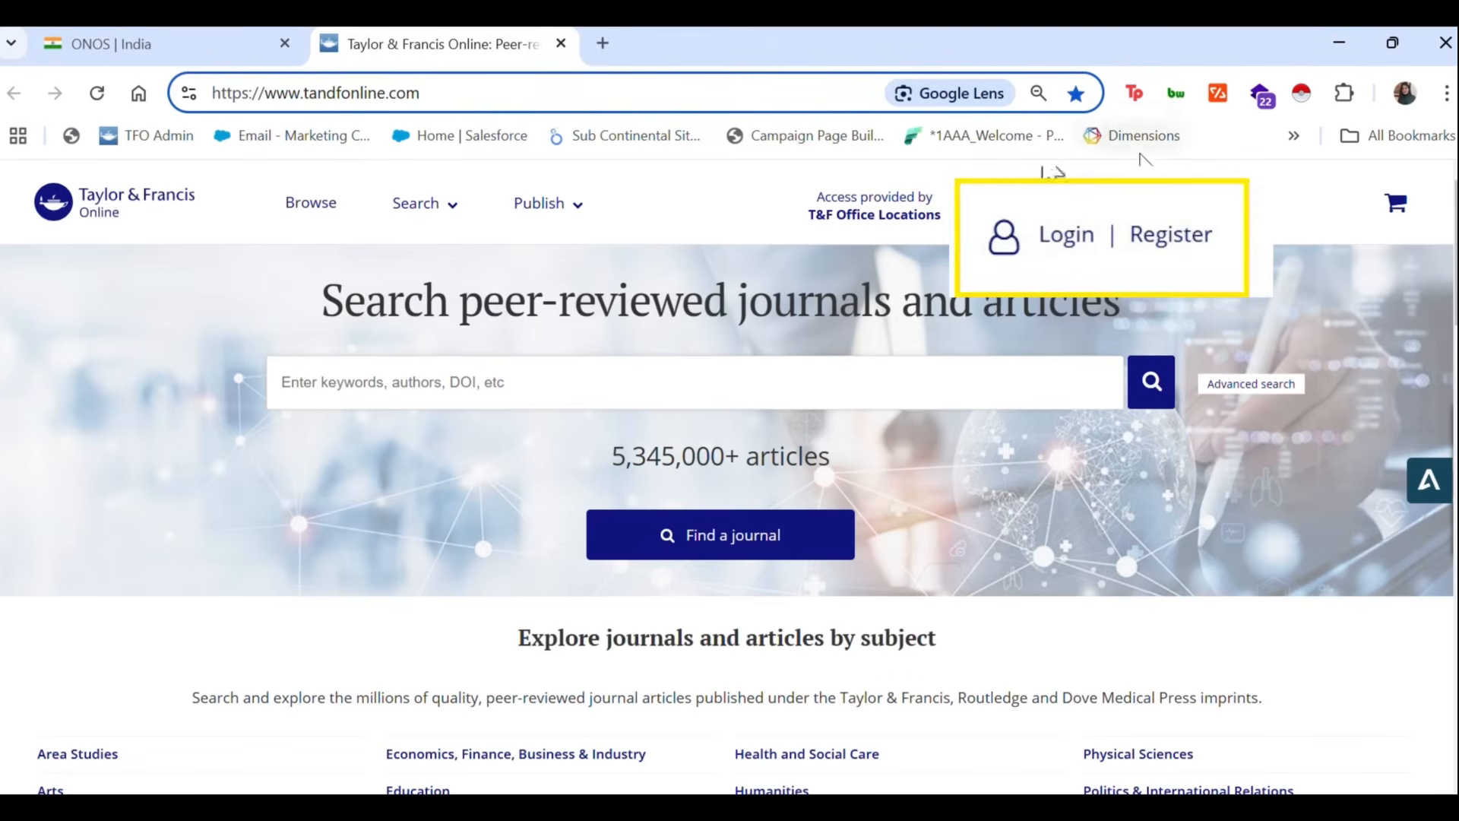
- Log in to the account and search the peer-reviewed journals and articles for "Environment"
click(1252, 268)
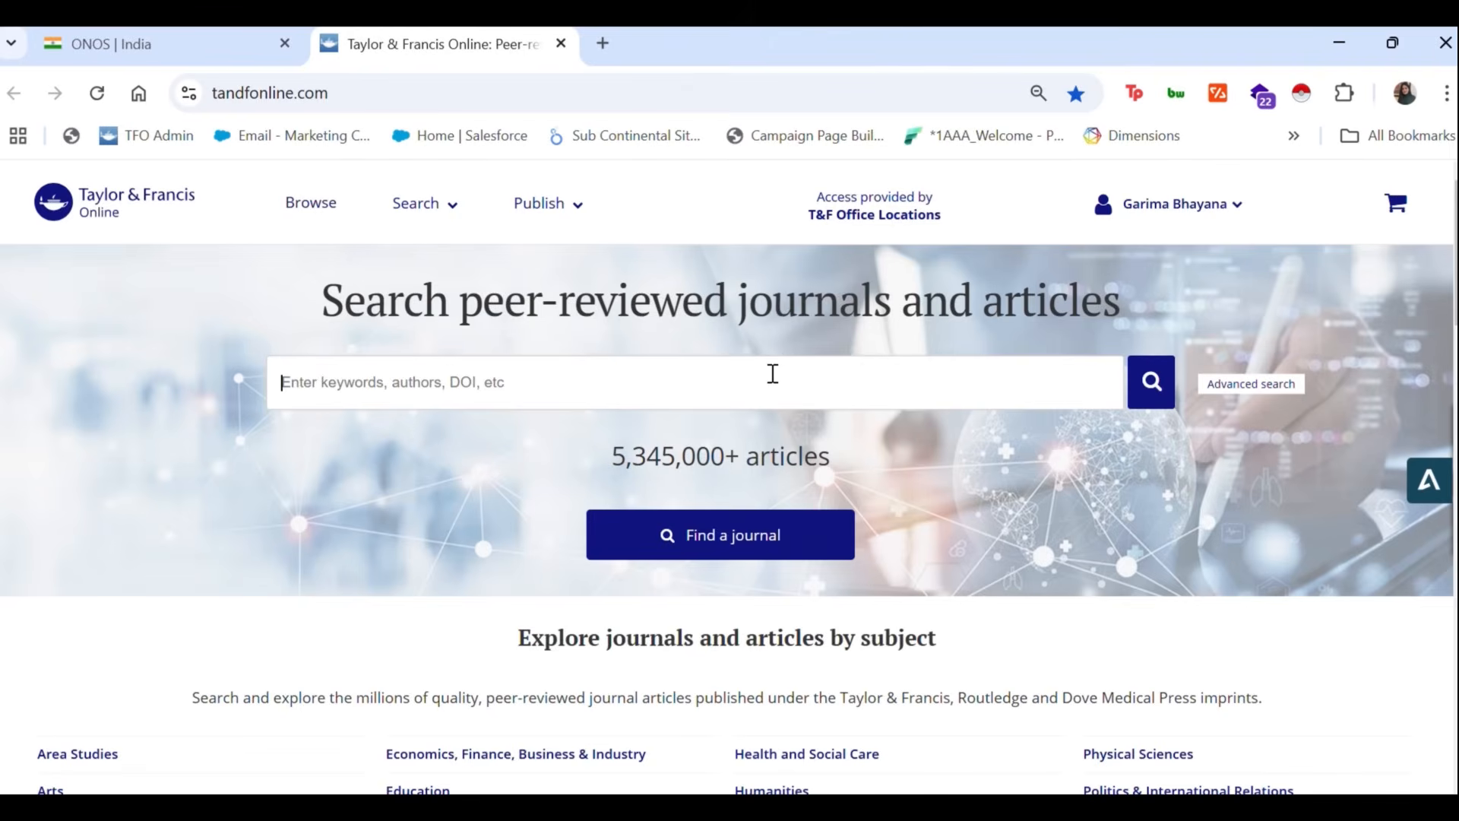
key(Caps_Lock)
text(E)
key(Caps_Lock)
text(nvi)
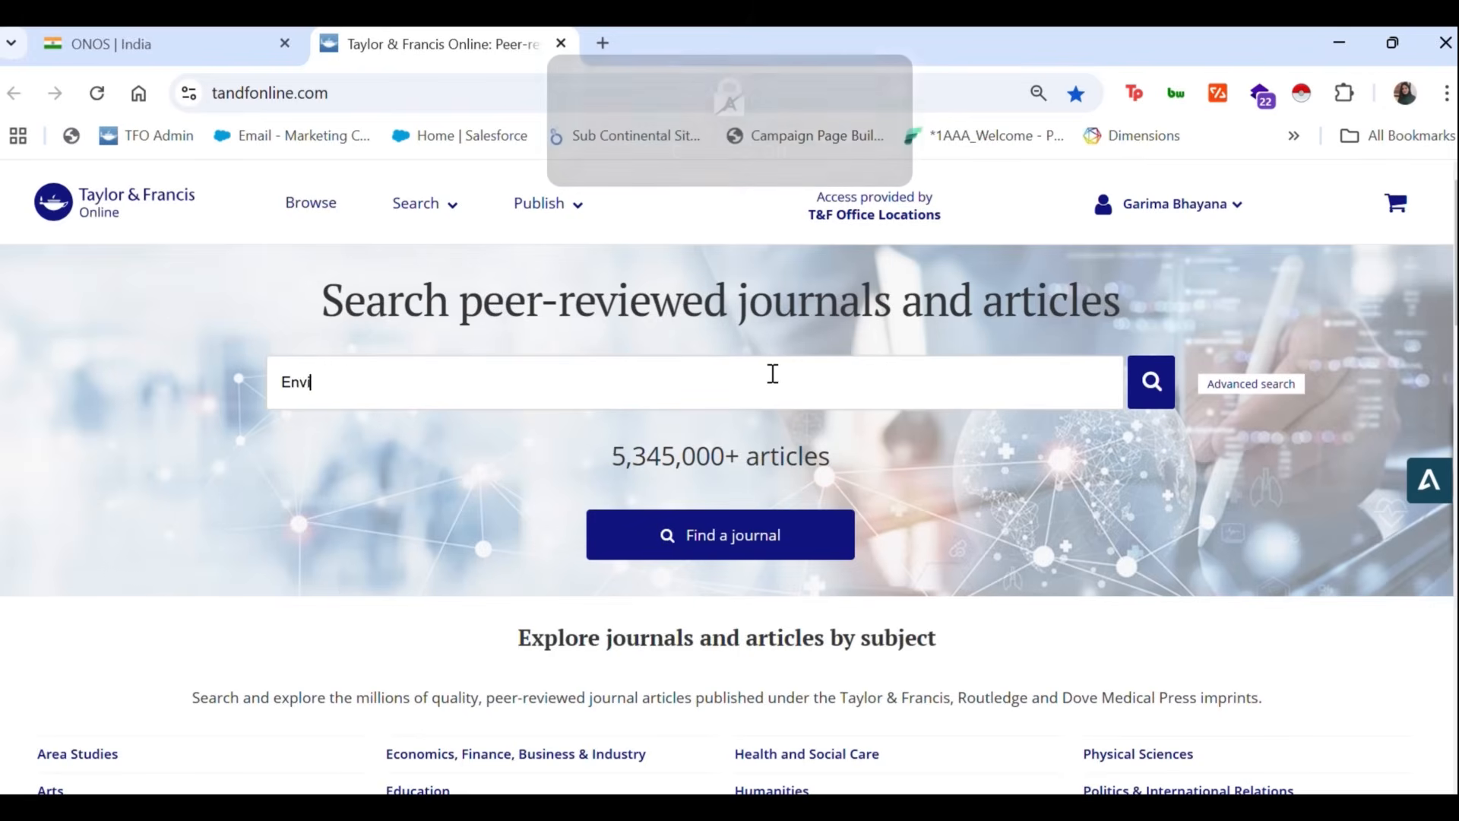
text(ronm)
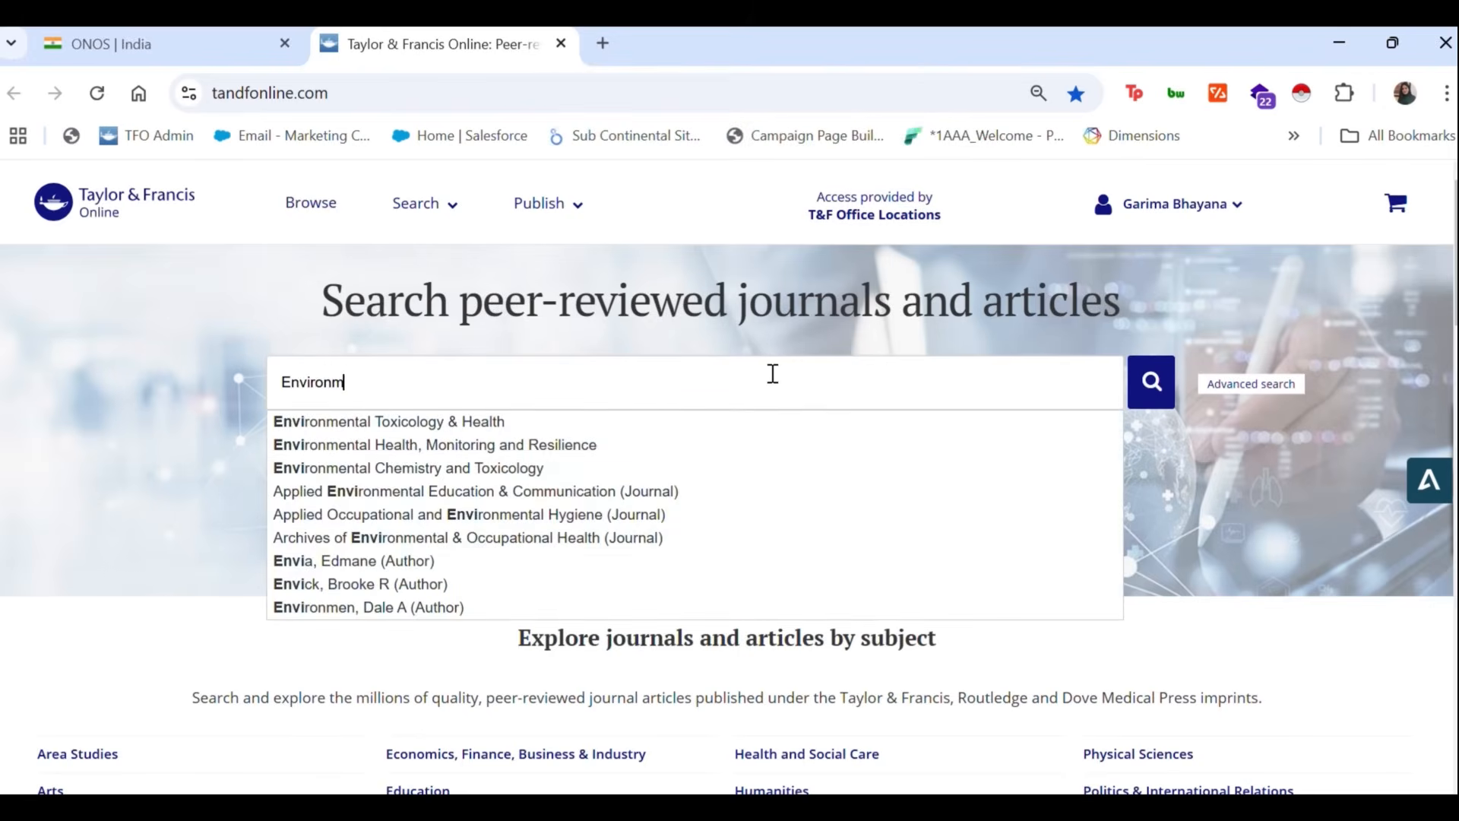
text(ent)
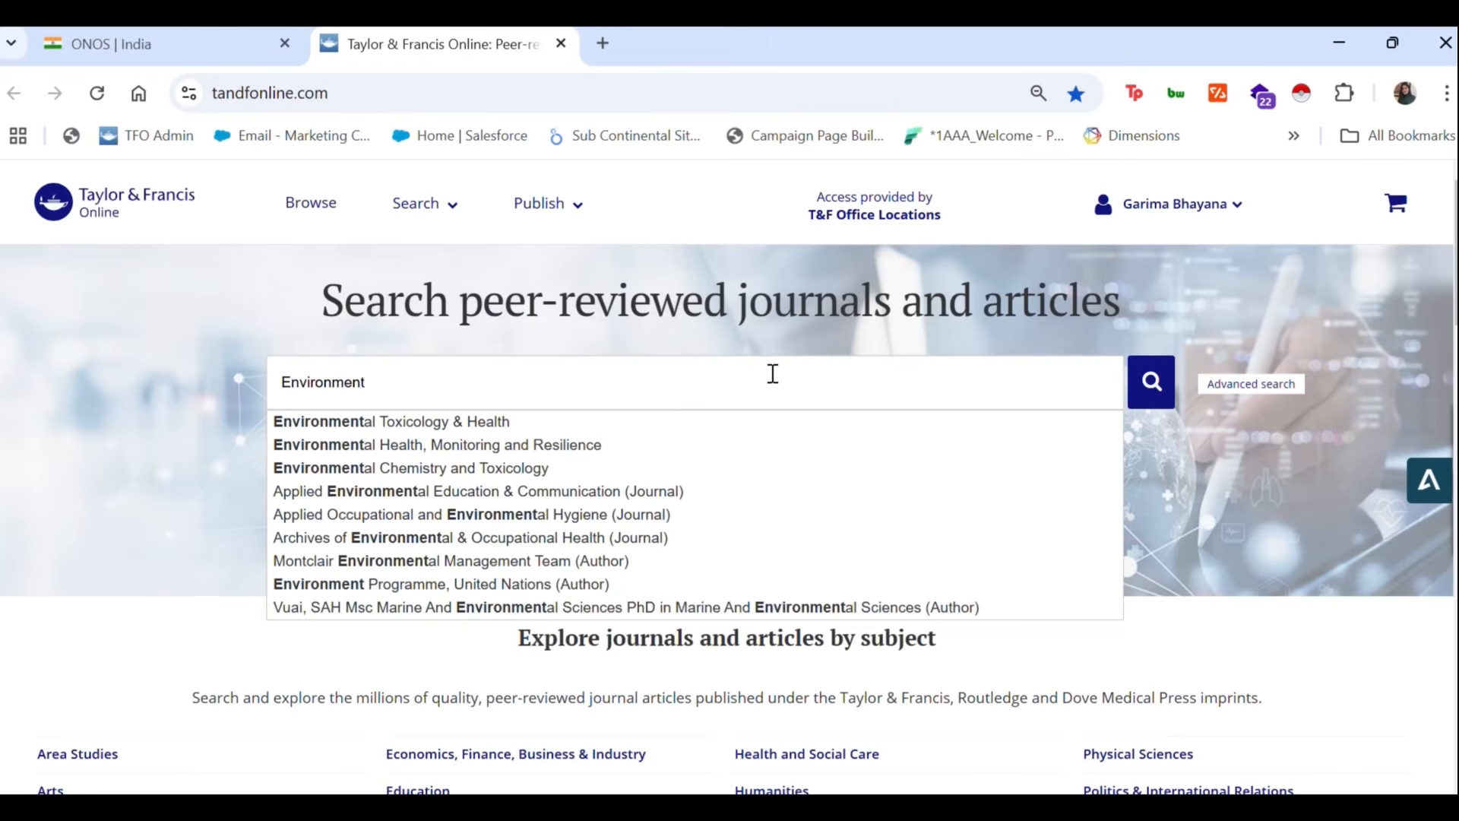
key(Return)
- Examine the available result filters and the access markers on the individual articles in the search results
scroll(765, 528, down, 4)
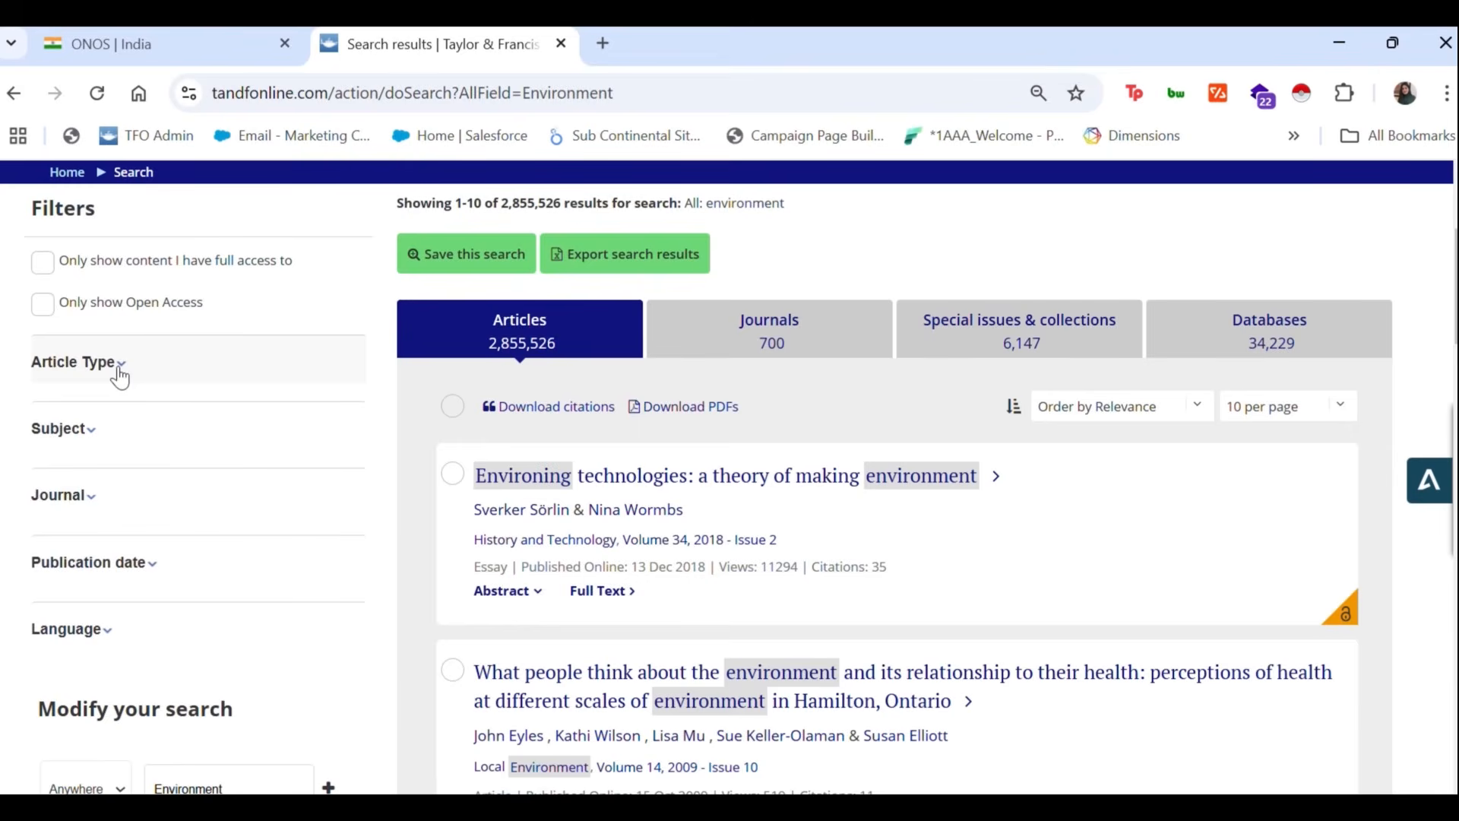
scroll(74, 310, up, 1)
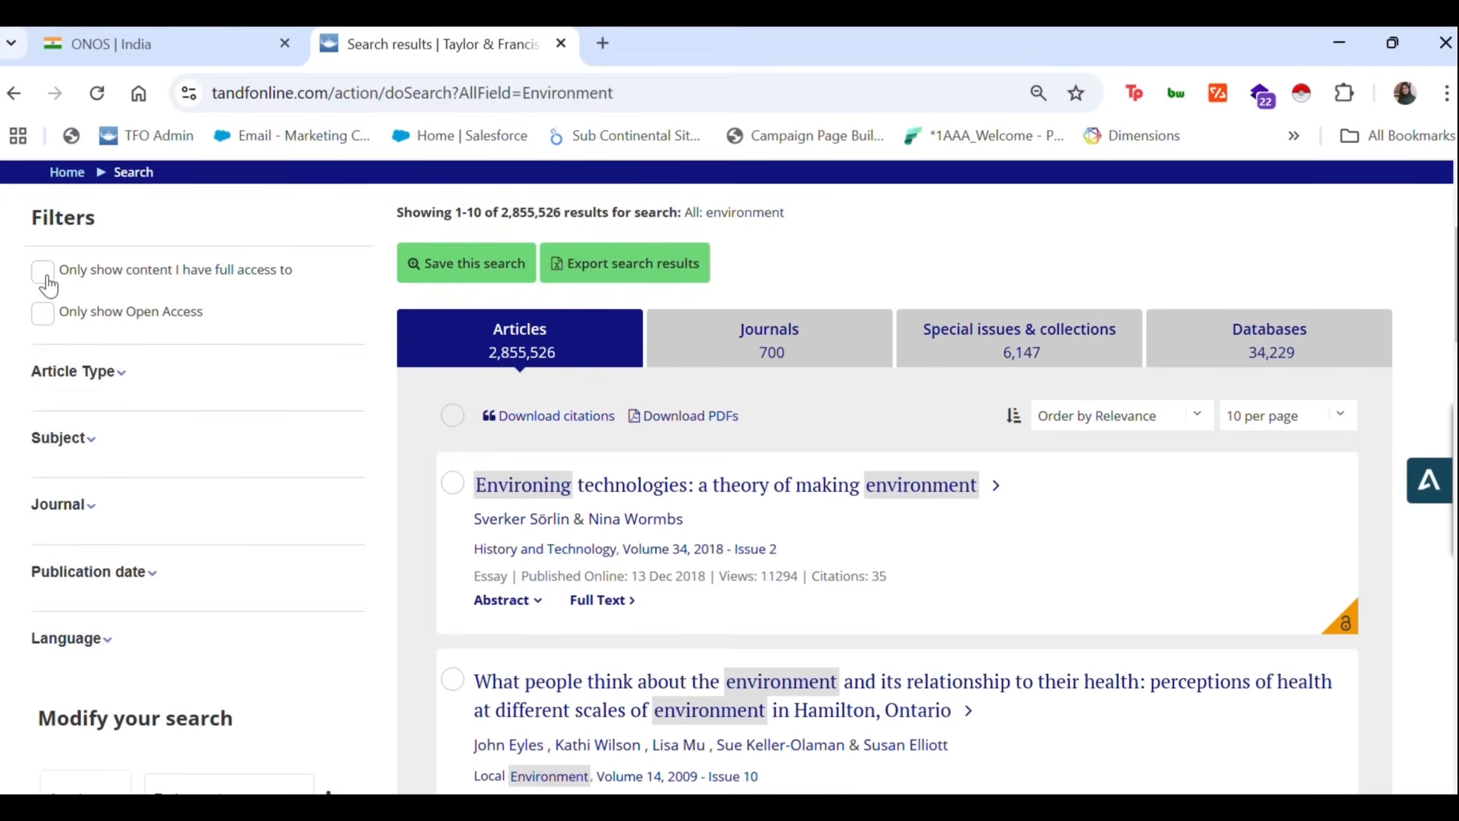
click(43, 272)
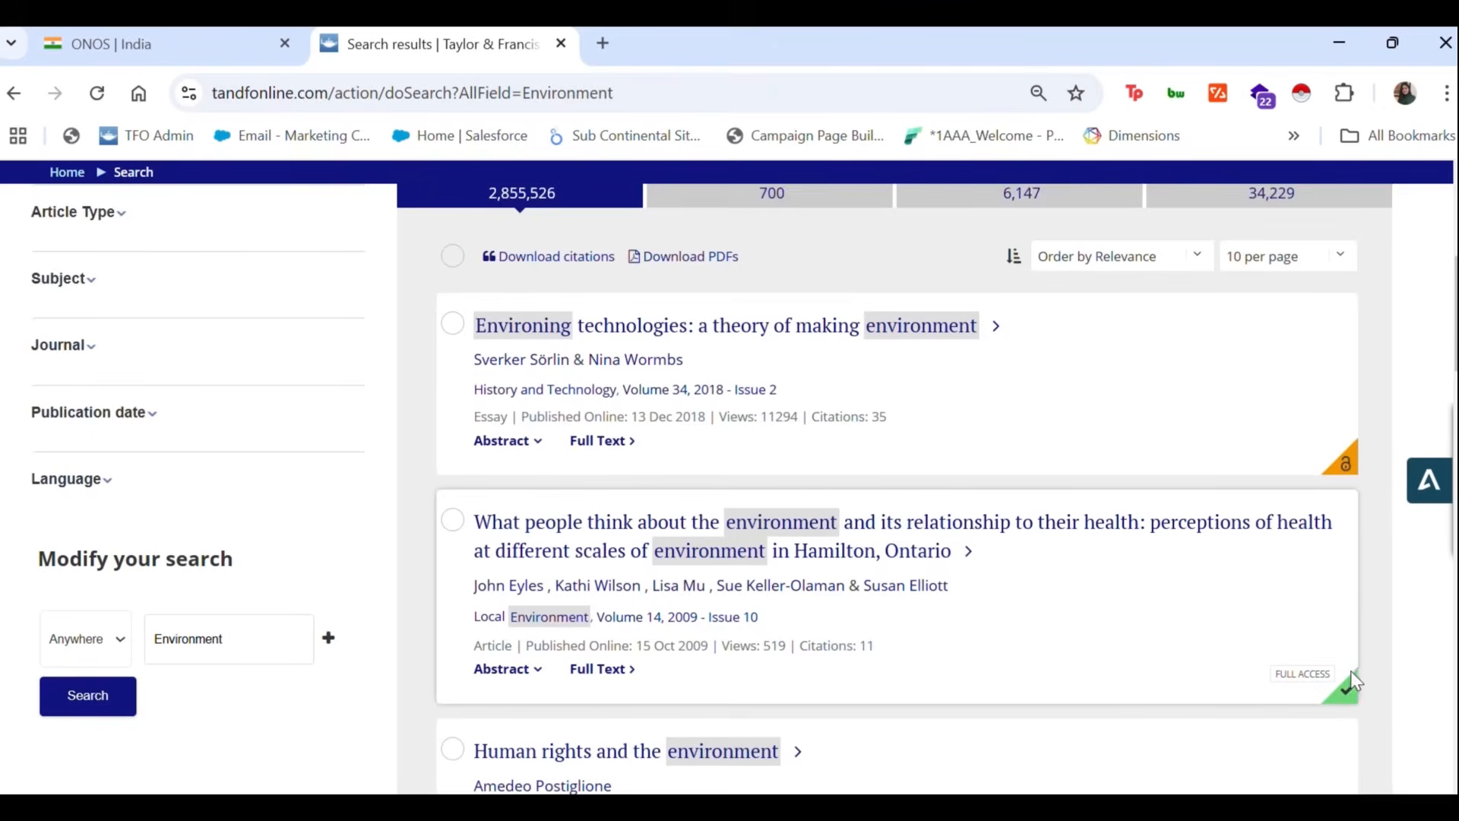
scroll(1351, 677, down, 3)
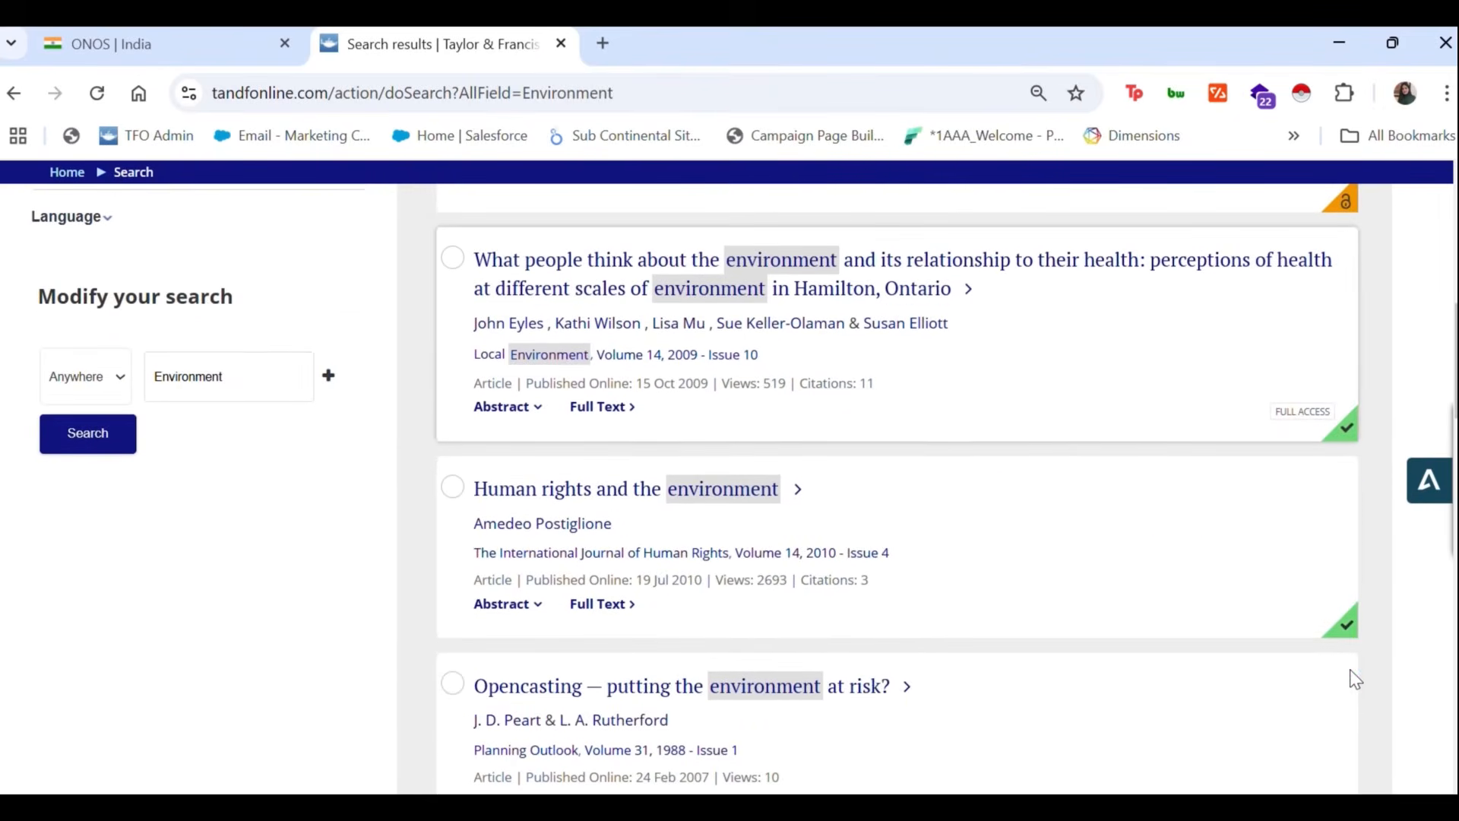
scroll(1355, 678, up, 3)
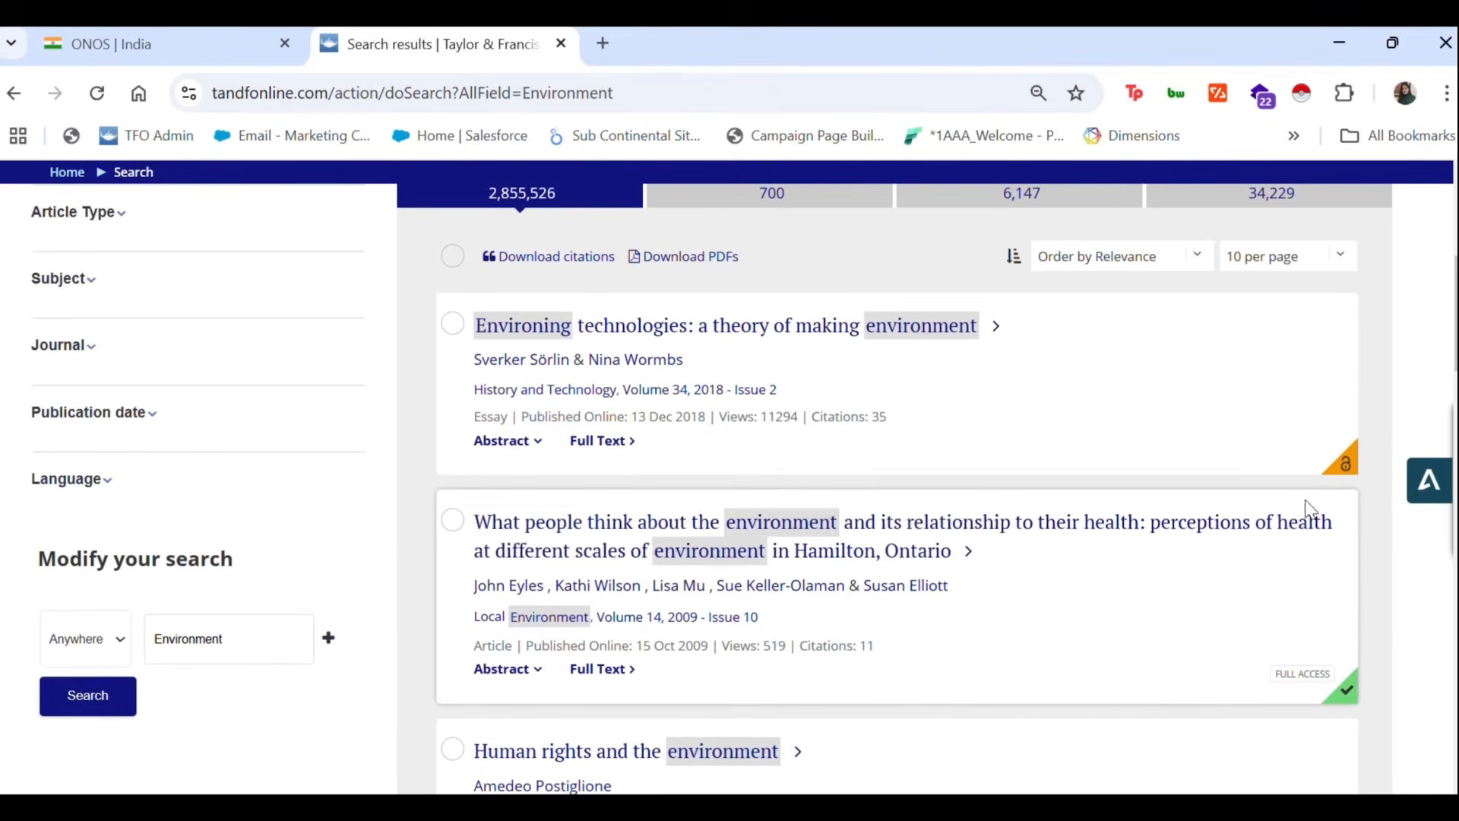
scroll(1352, 674, down, 1)
scroll(1353, 674, up, 1)
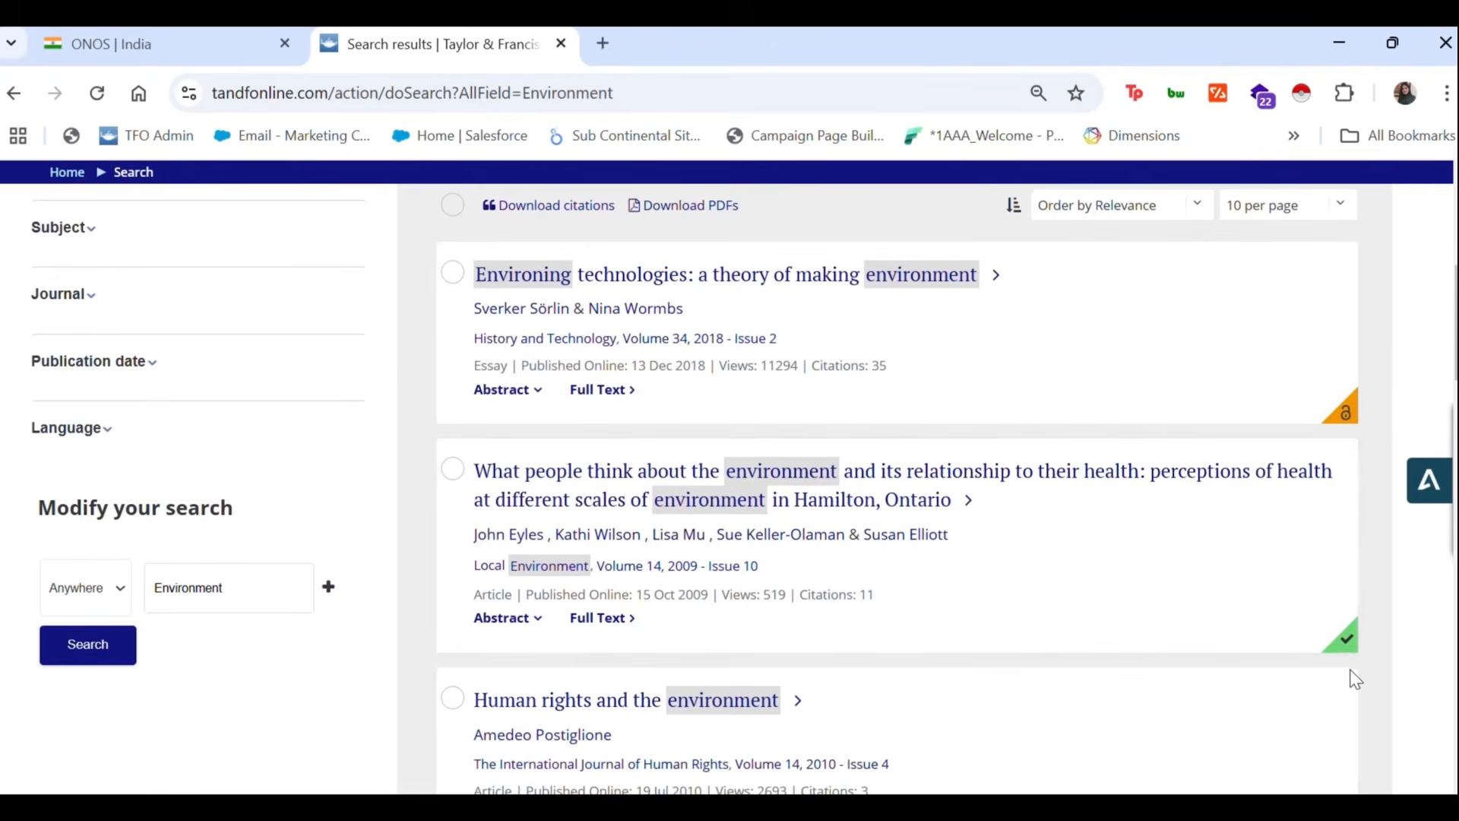
scroll(1350, 669, up, 3)
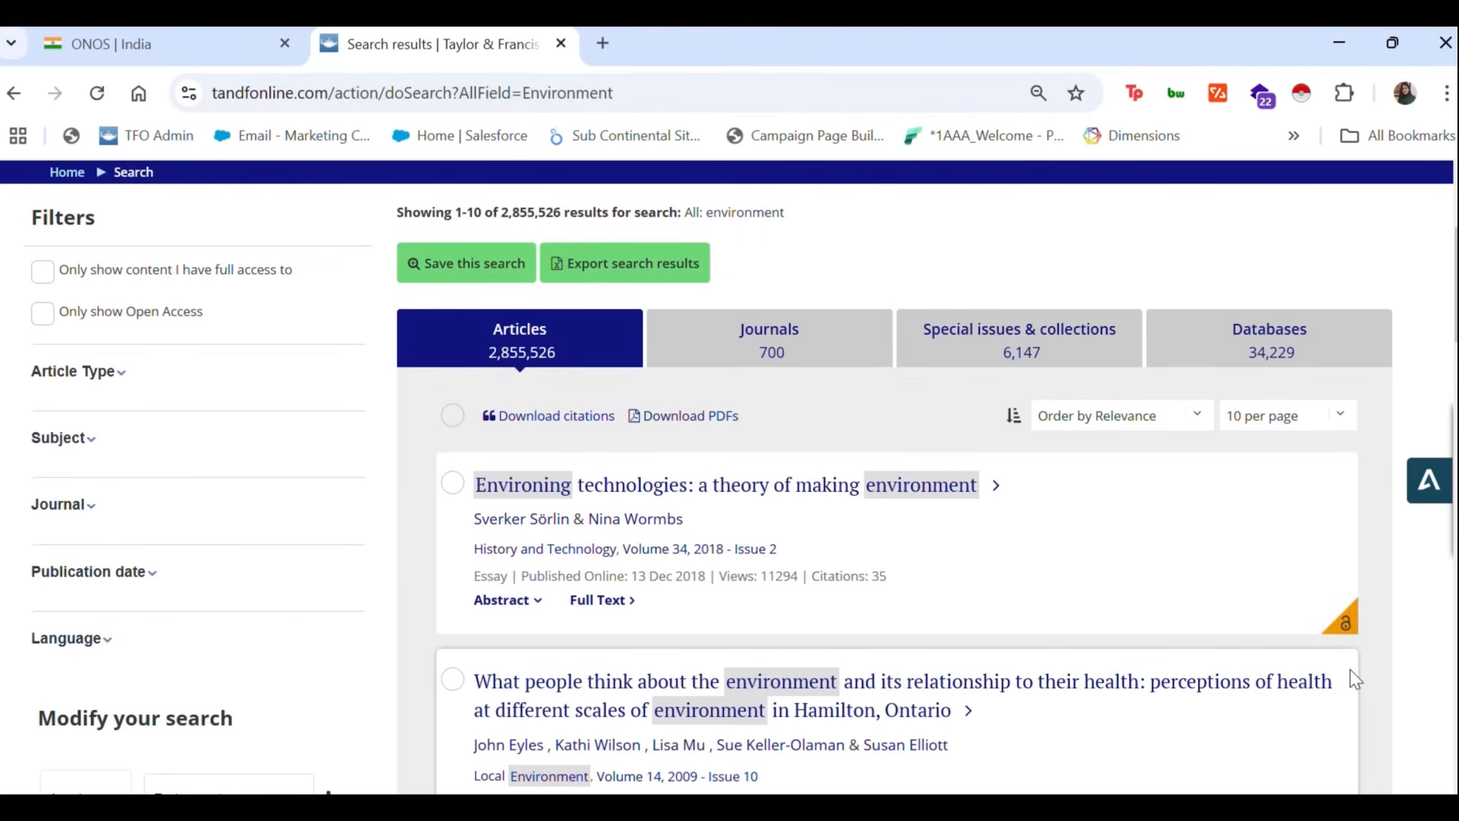
- Limit the results to content with full access and to the Energy & Fuels subject within Engineering & Technology, Power & Energy
click(43, 271)
click(72, 418)
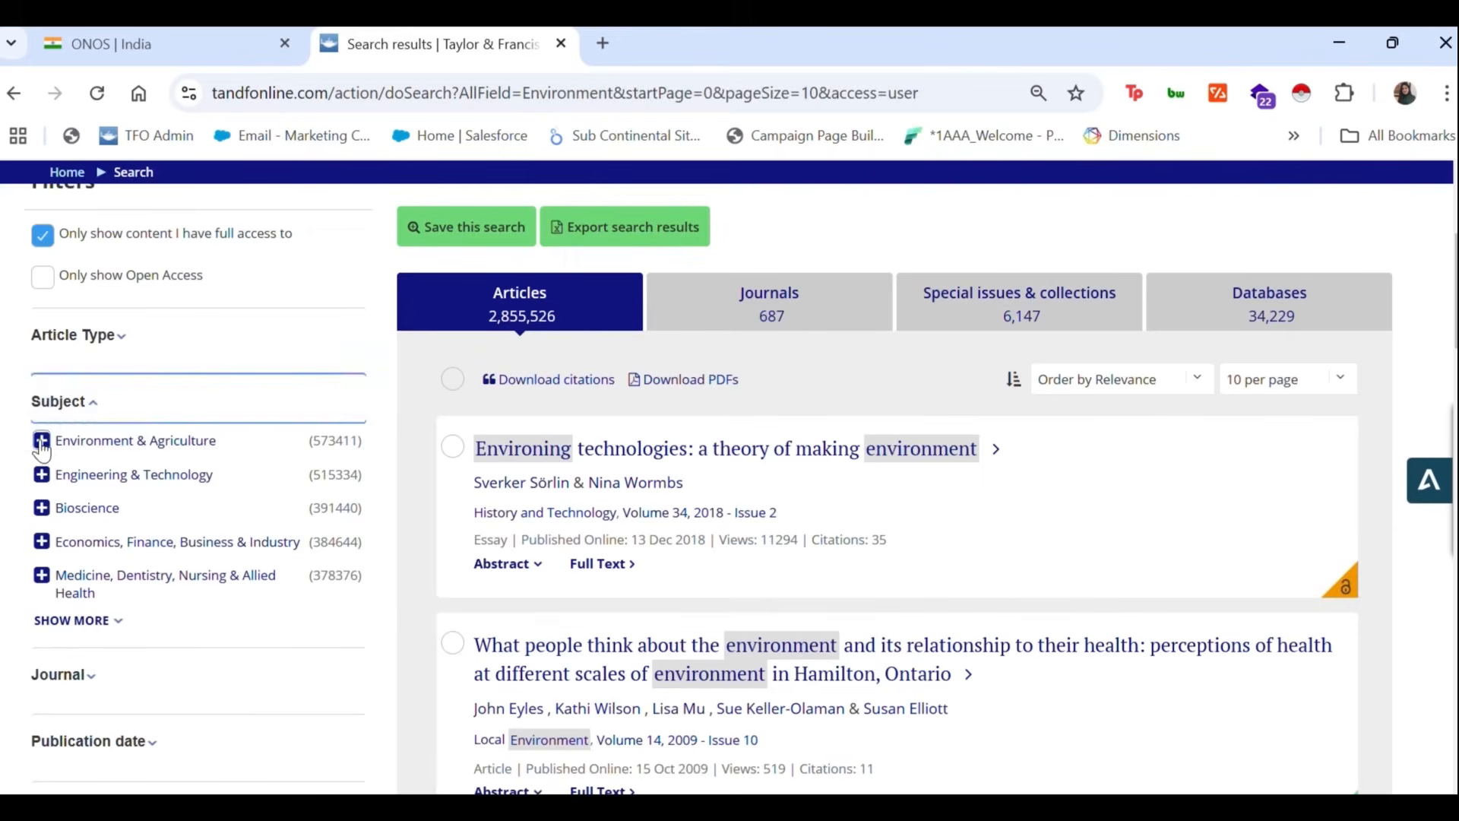
click(41, 475)
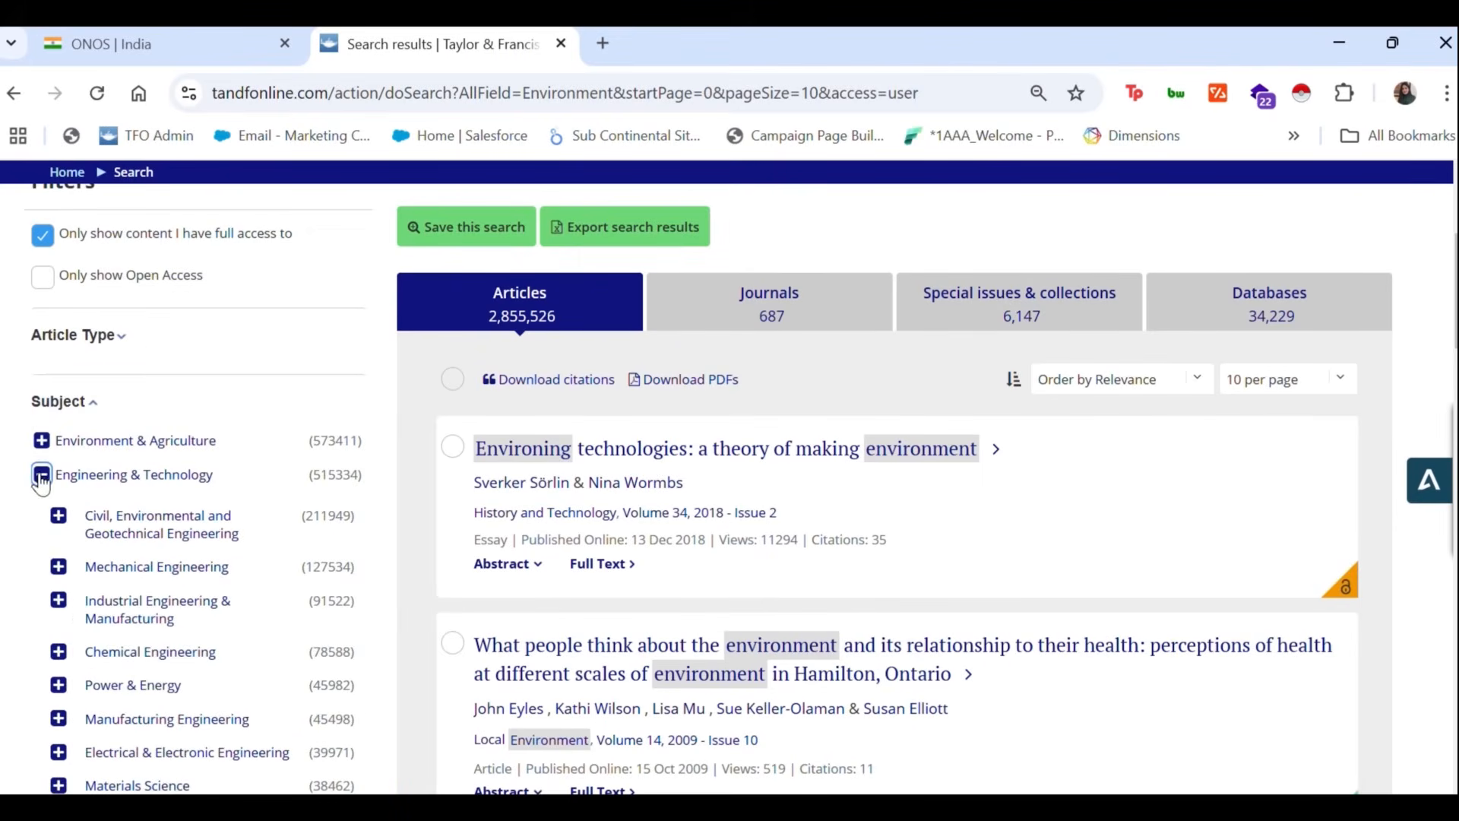
scroll(148, 676, down, 2)
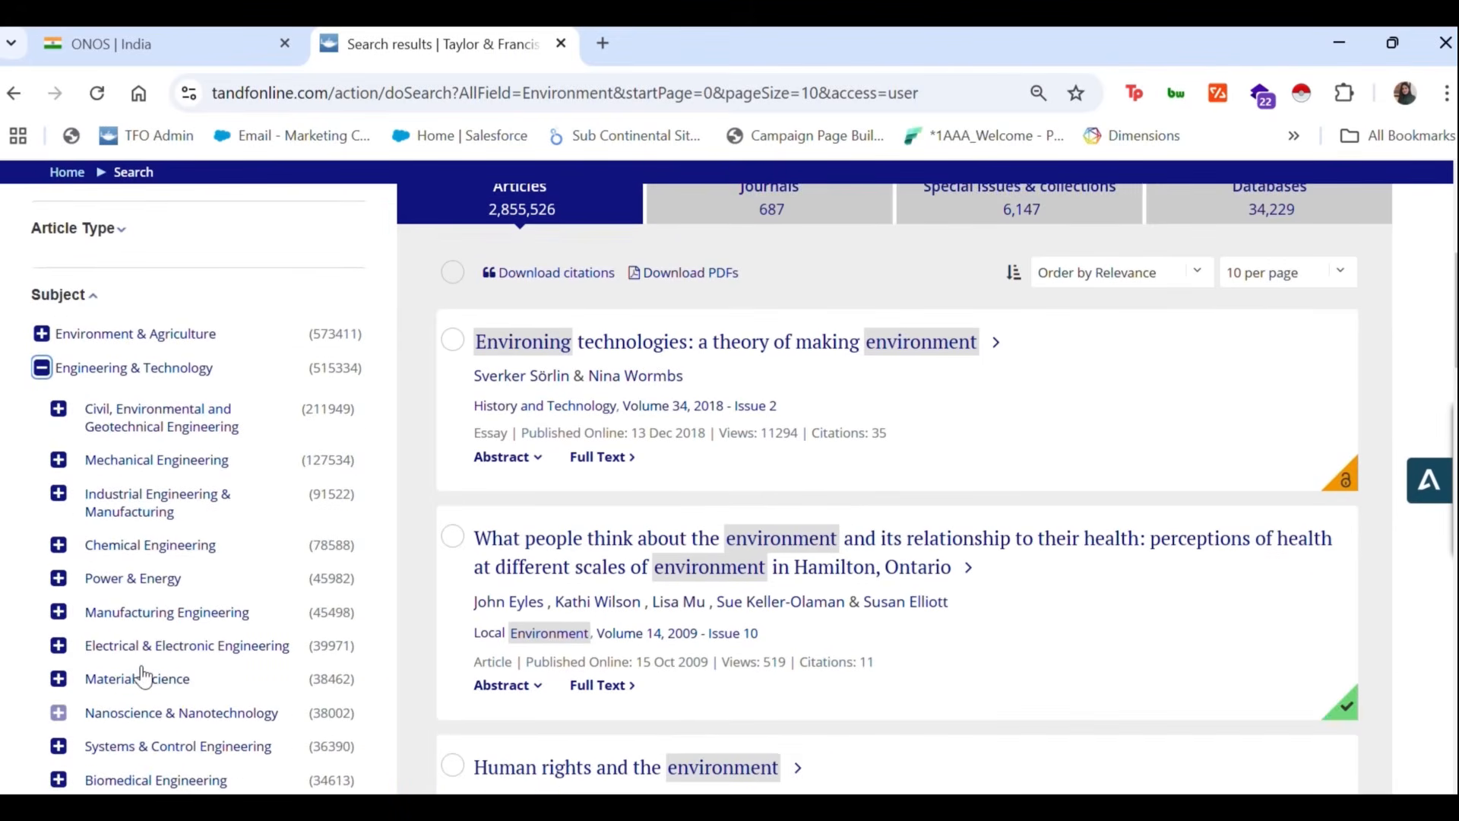
scroll(142, 674, down, 1)
click(58, 489)
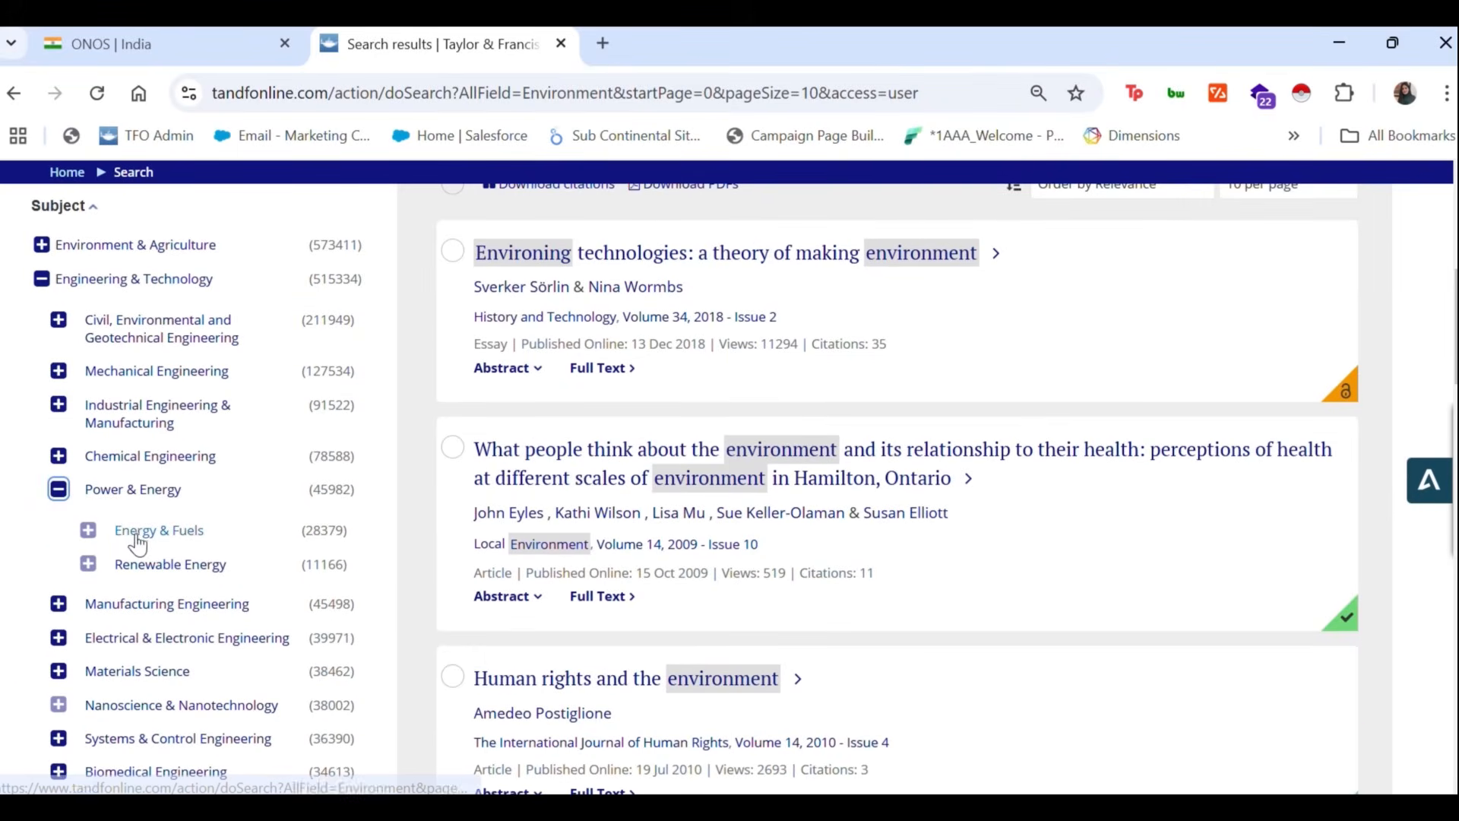
click(183, 532)
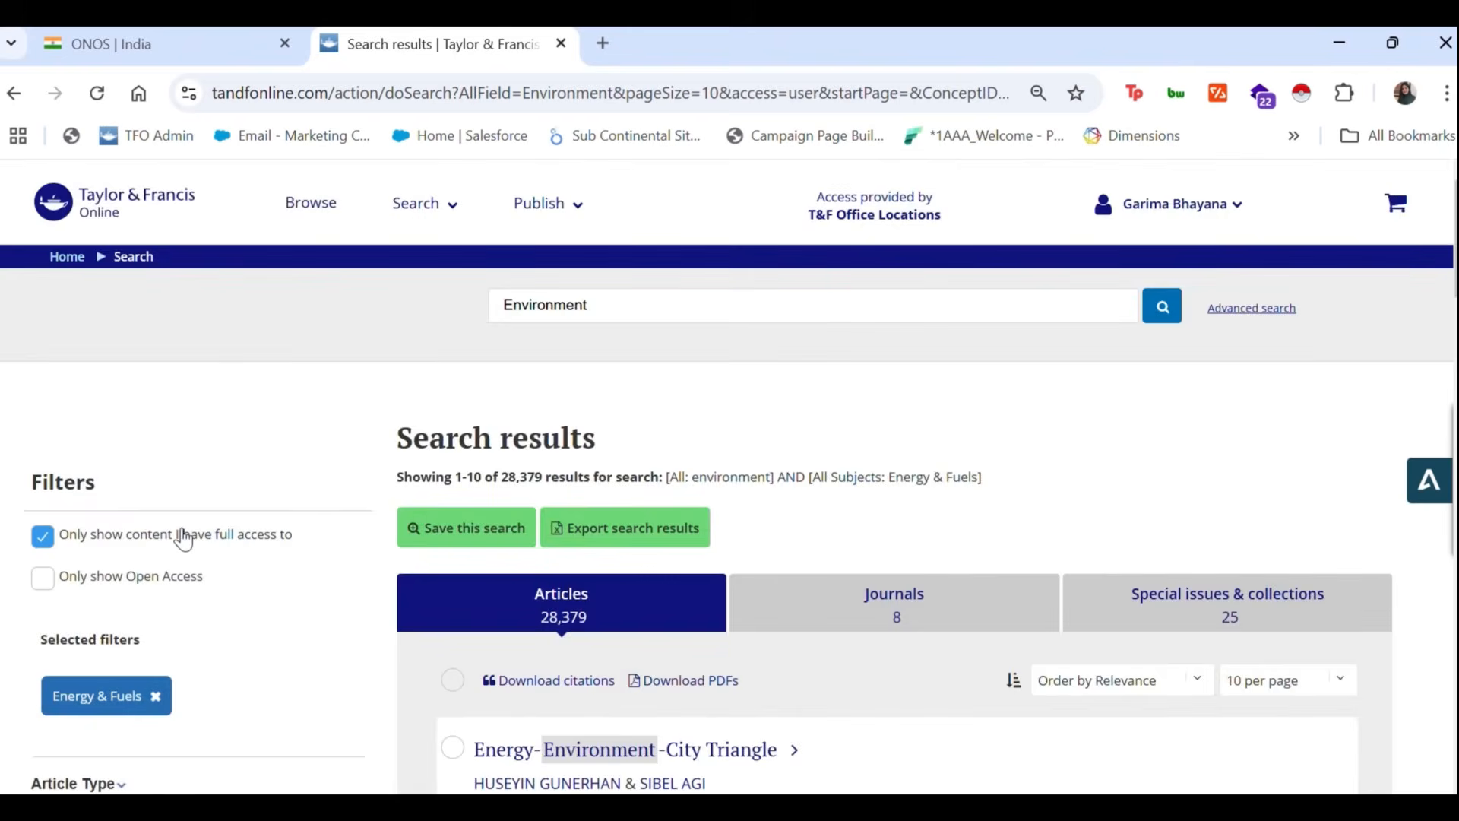
- Check the alert frequency options offered when saving this search, and close the dialog without saving
scroll(759, 690, down, 3)
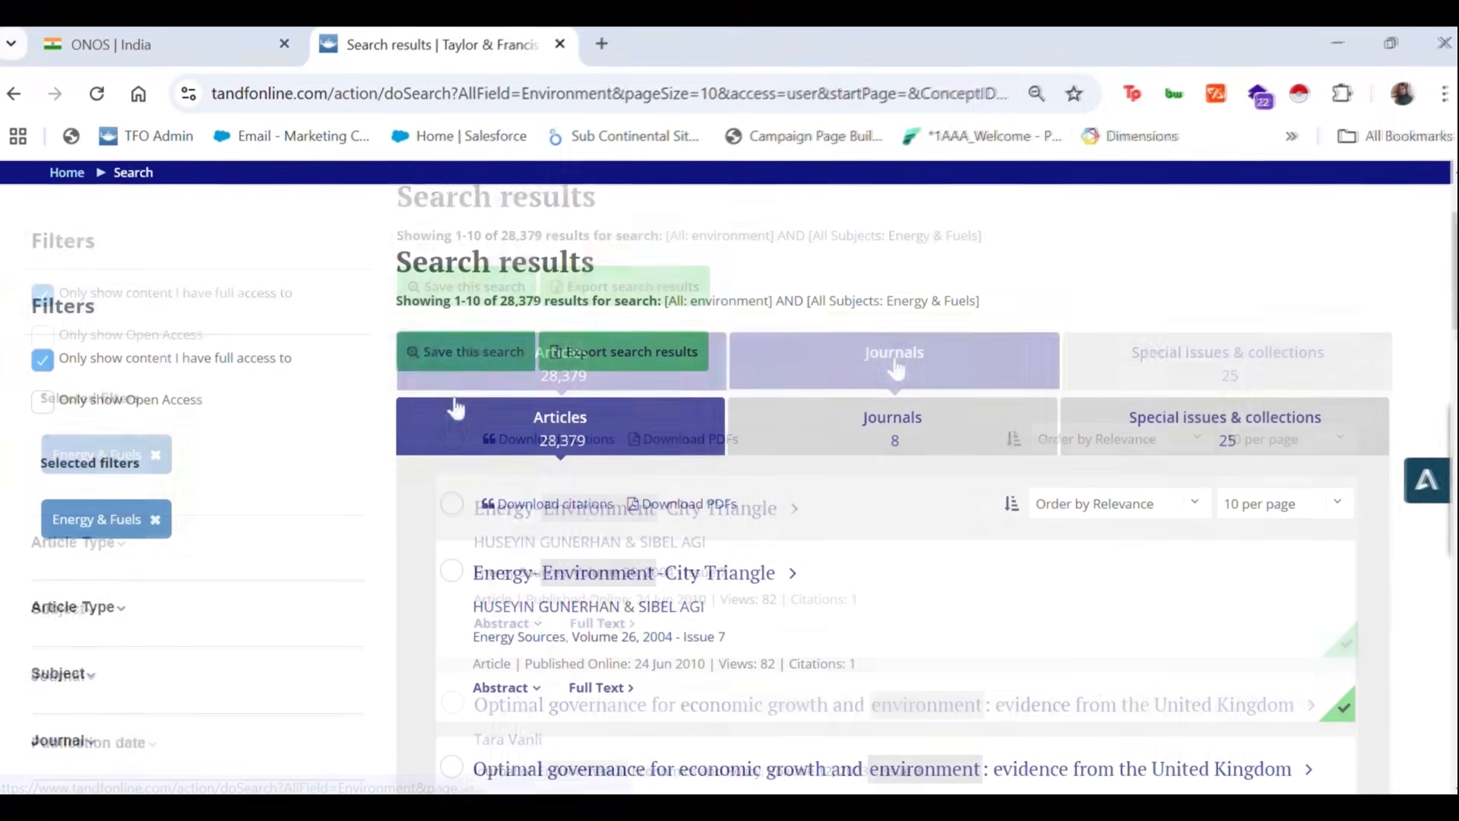
click(442, 351)
click(633, 570)
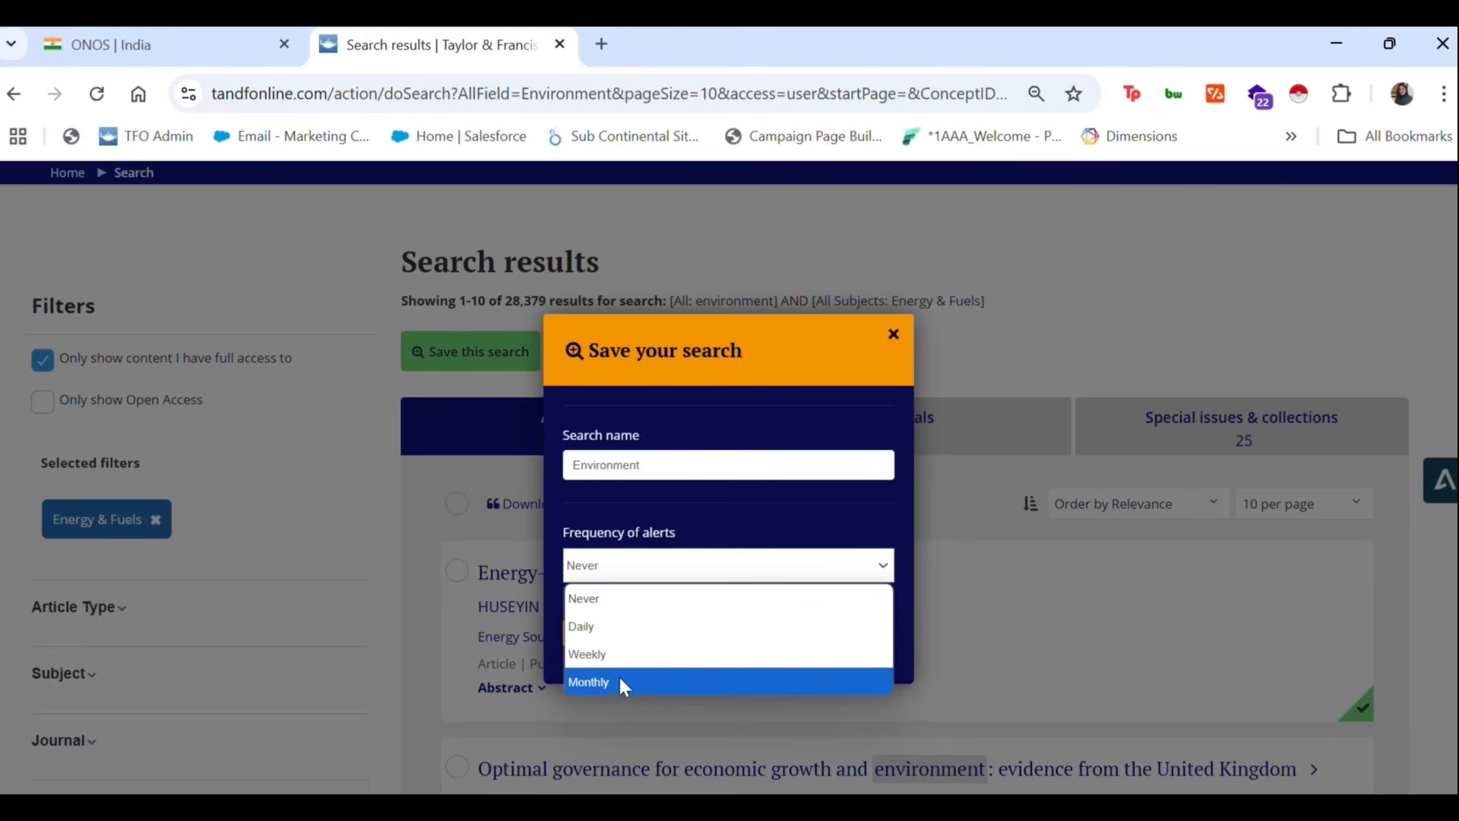
click(666, 564)
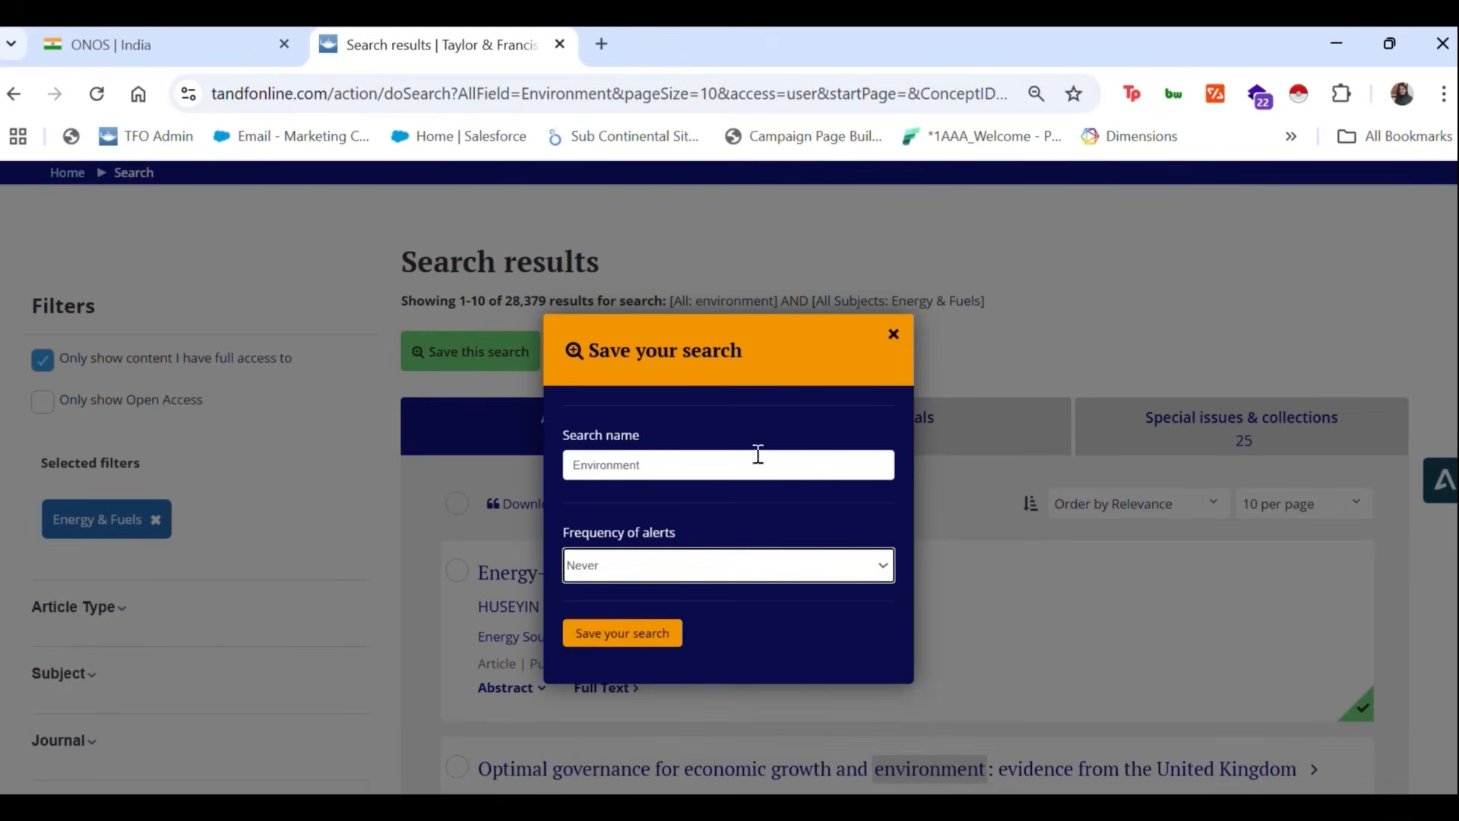
click(891, 337)
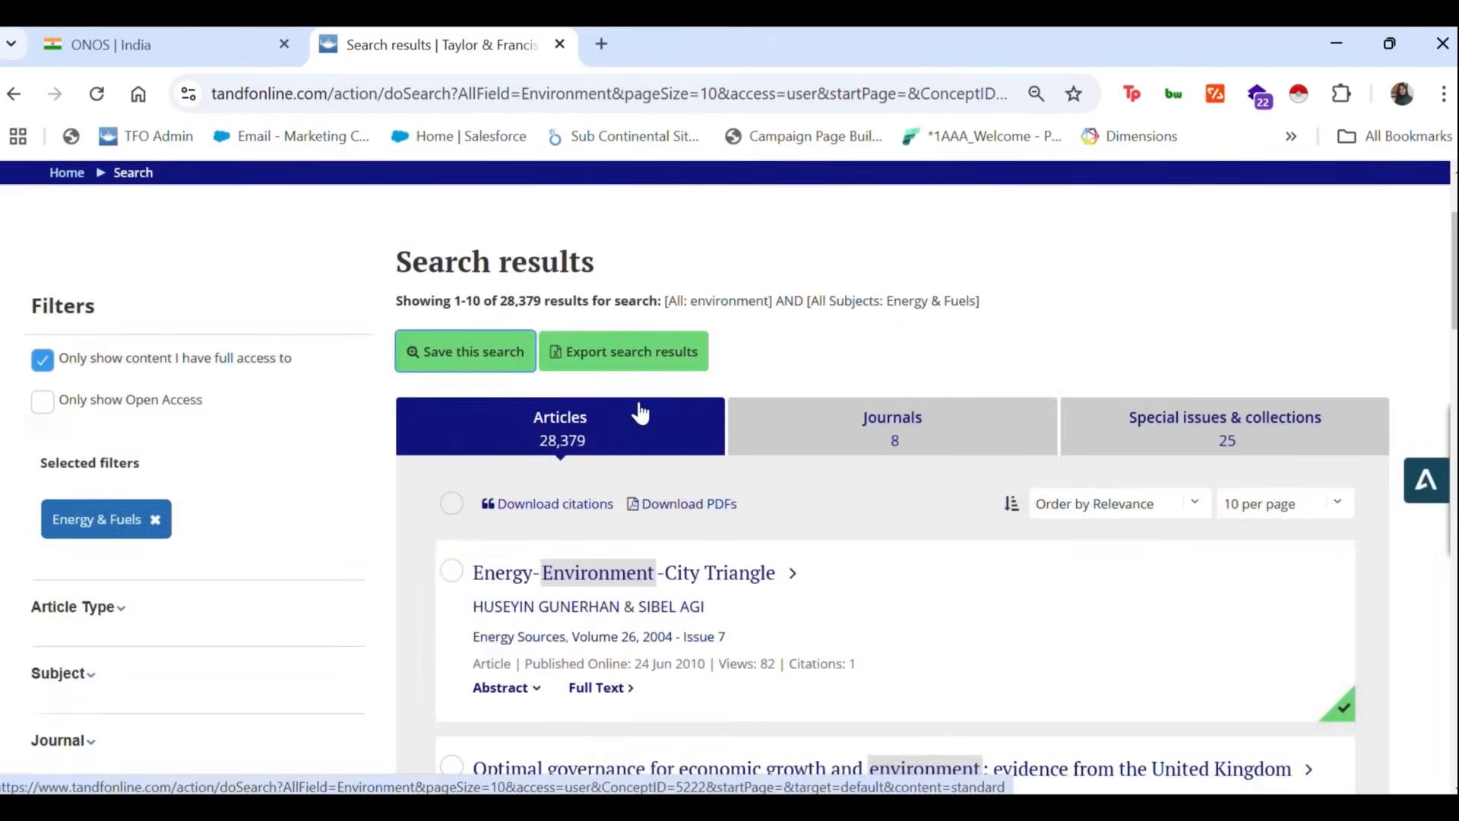
- Review the export, sort order and results-per-page options for the article results without changing them
click(650, 357)
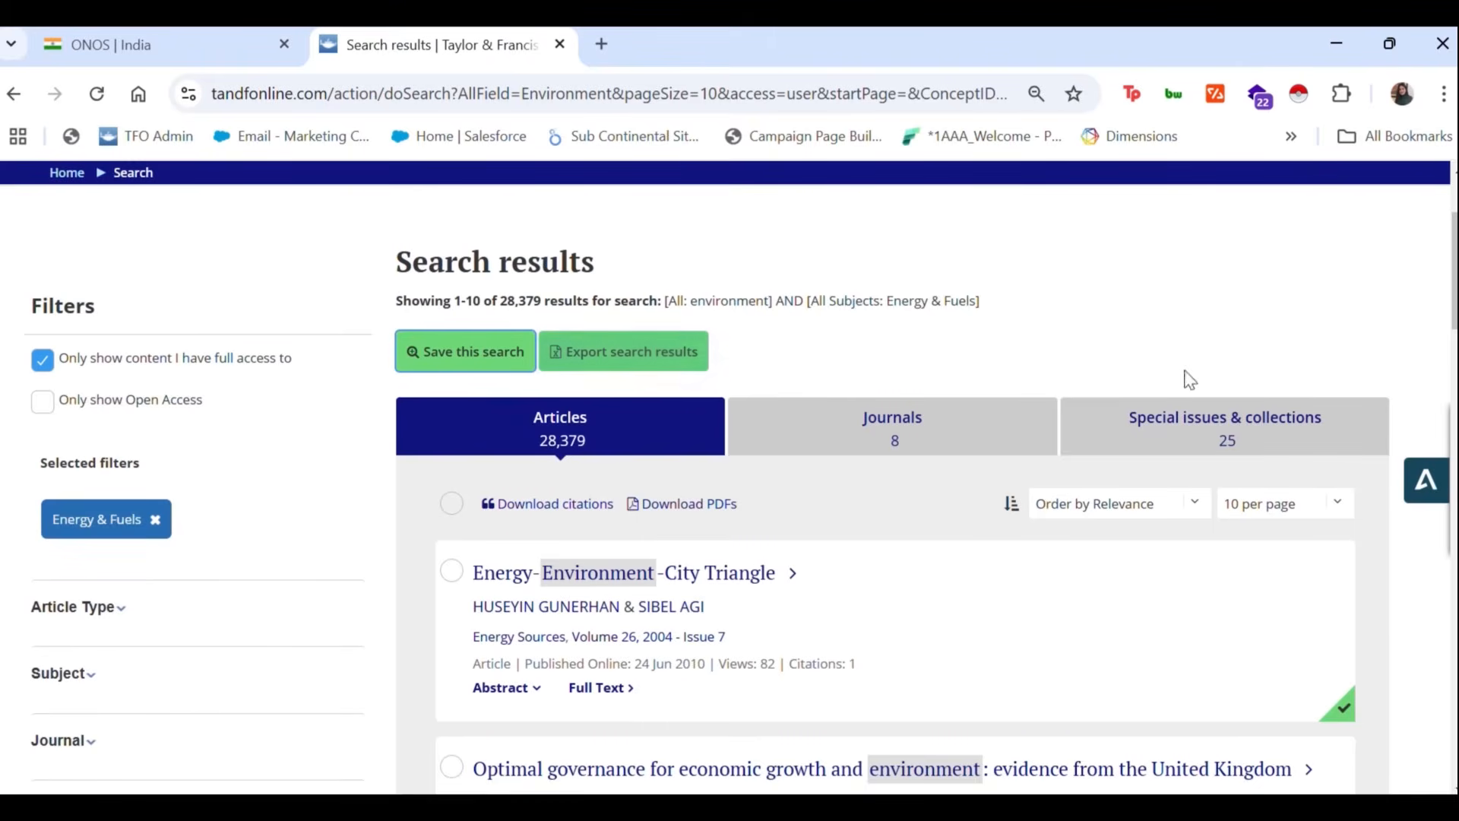
click(1195, 508)
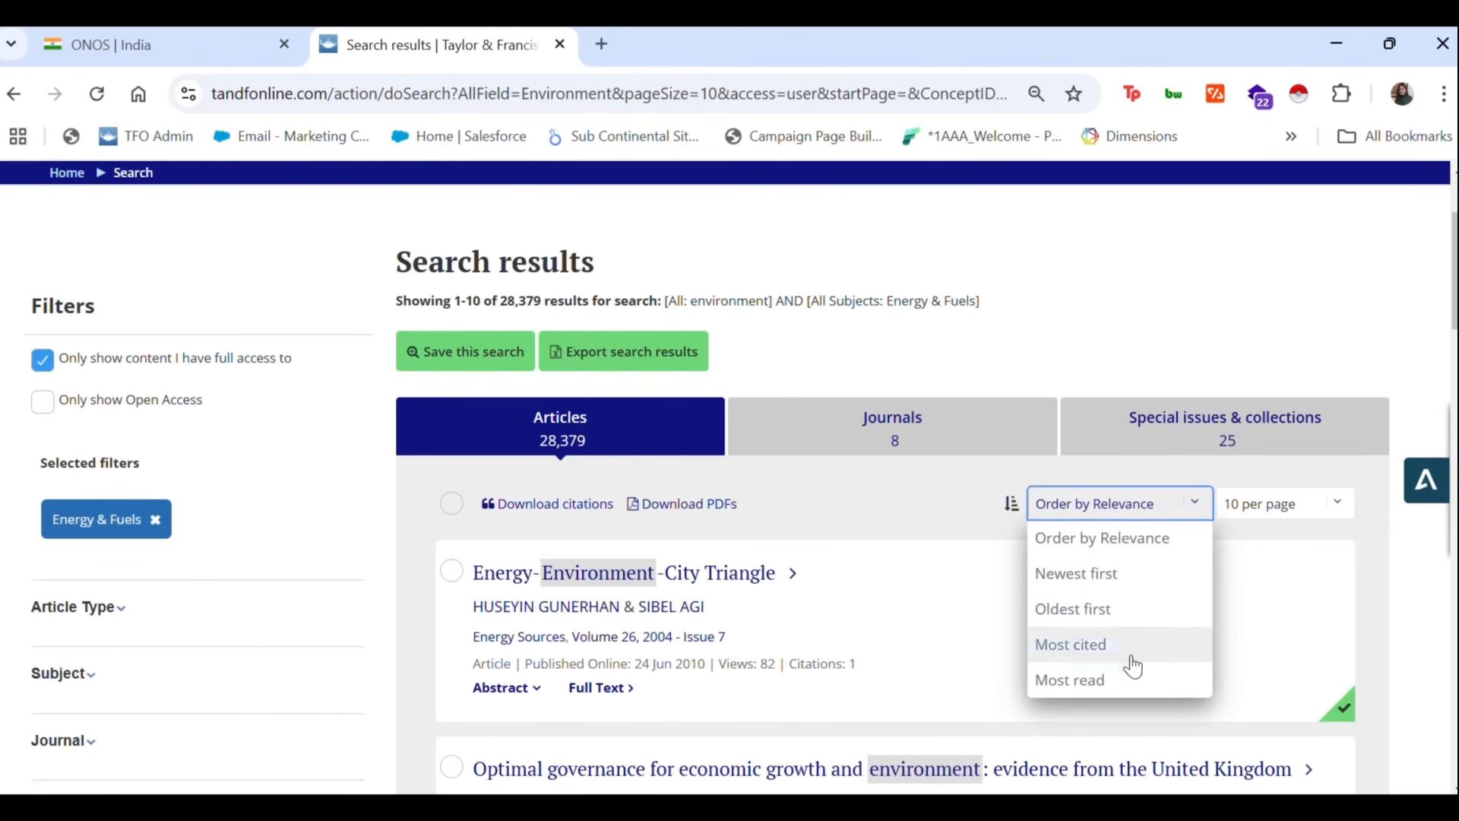
click(1339, 508)
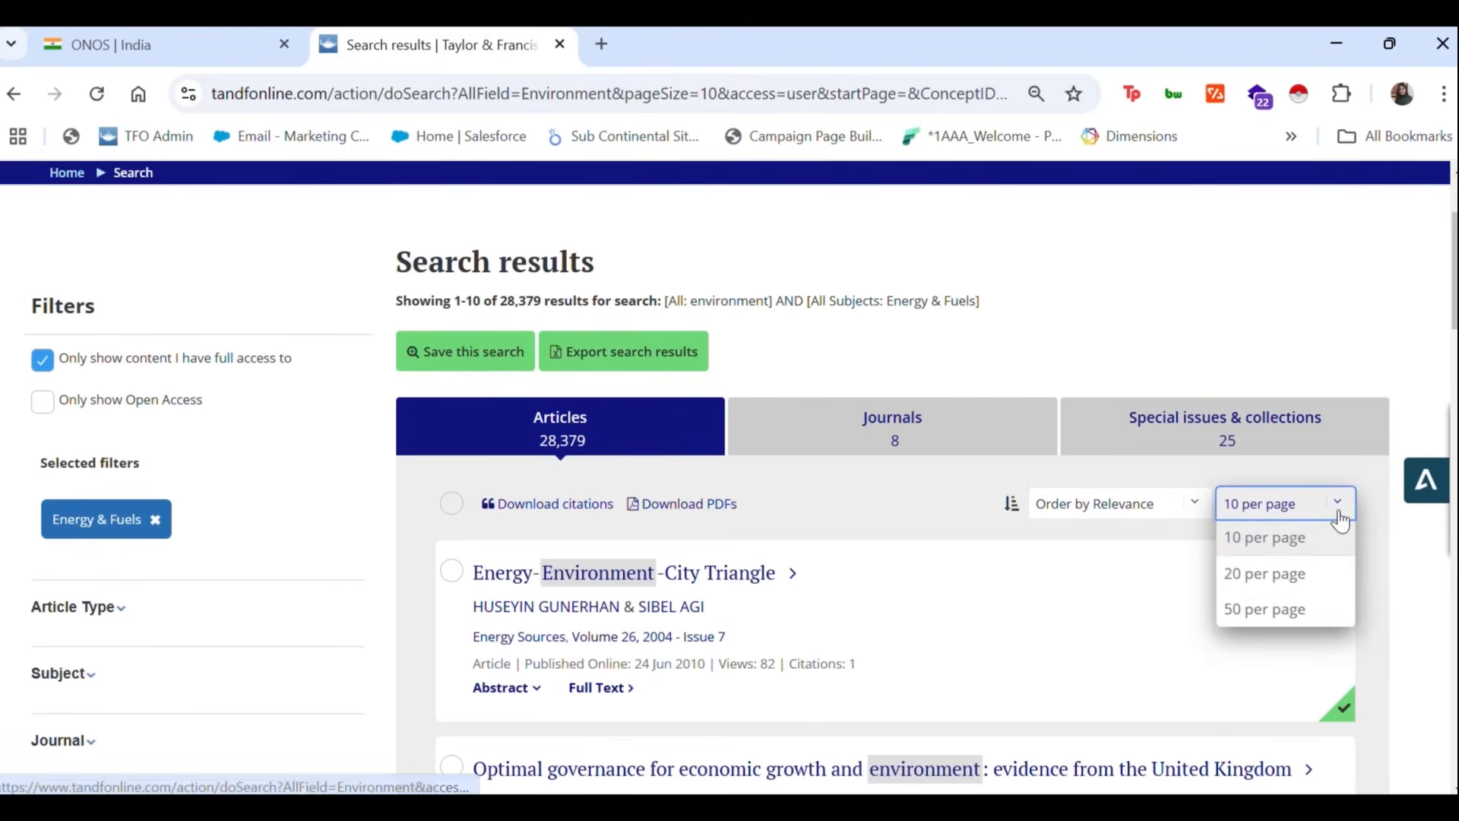
click(945, 431)
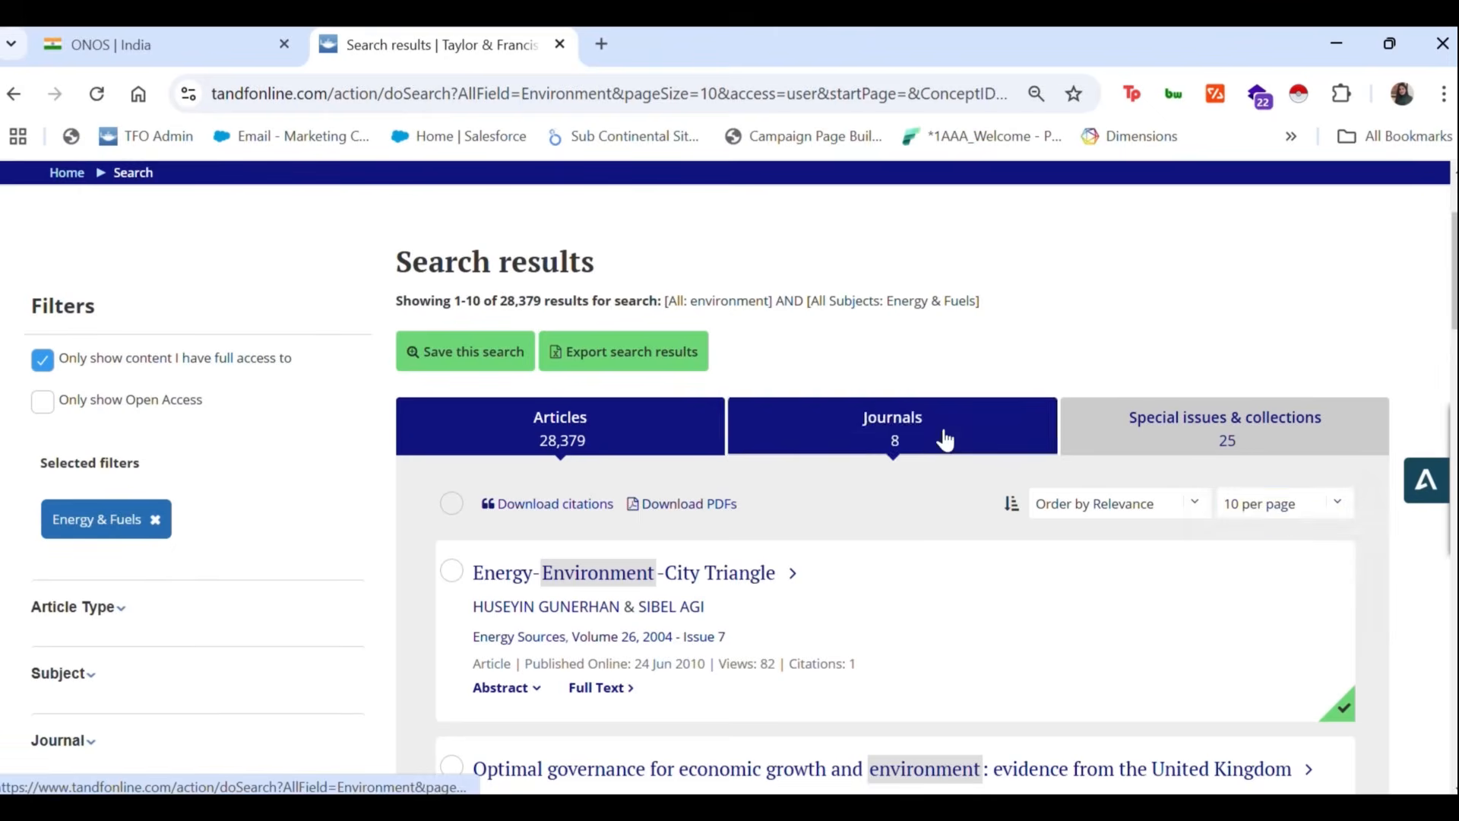
- Show the matching journals and open "Energy Sources, Part A: Recovery, Utilization, and Environmental Effects"
click(942, 427)
scroll(945, 437, down, 3)
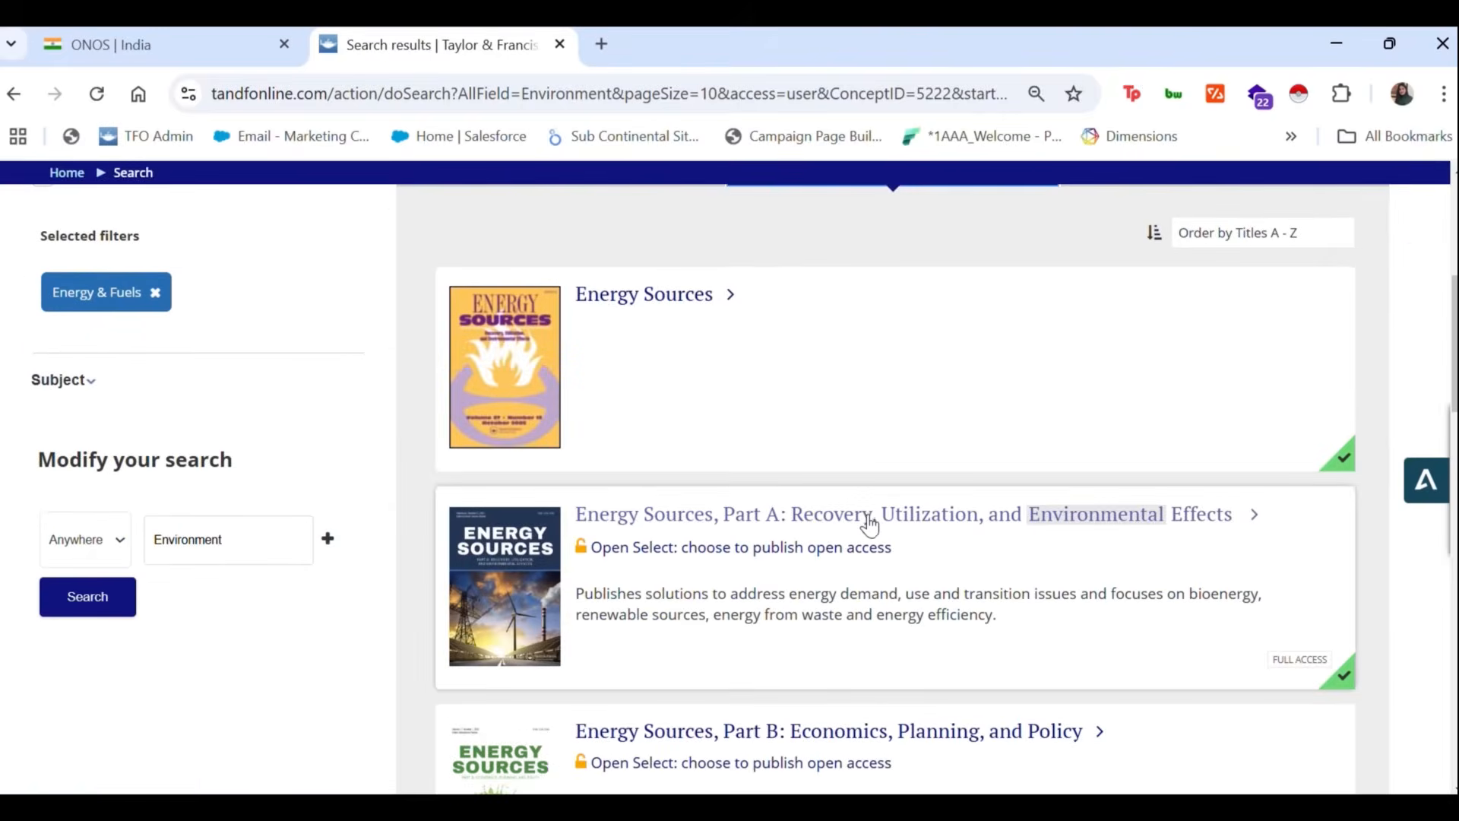
click(866, 519)
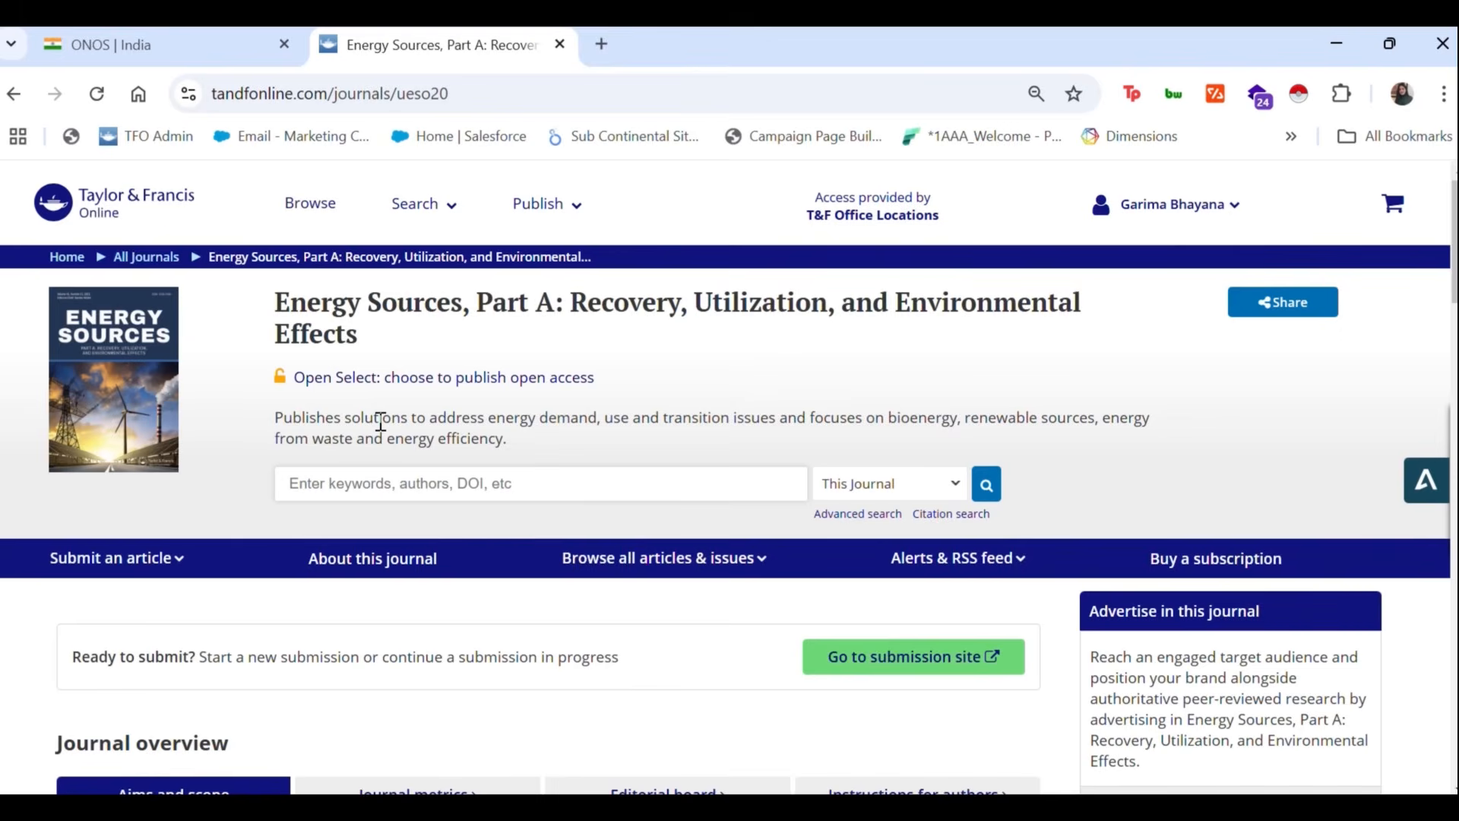
- Enter "fuels" as the journal page's search term and check the search scope options, keeping This Journal
key(Caps_Lock)
click(450, 483)
text(fuels)
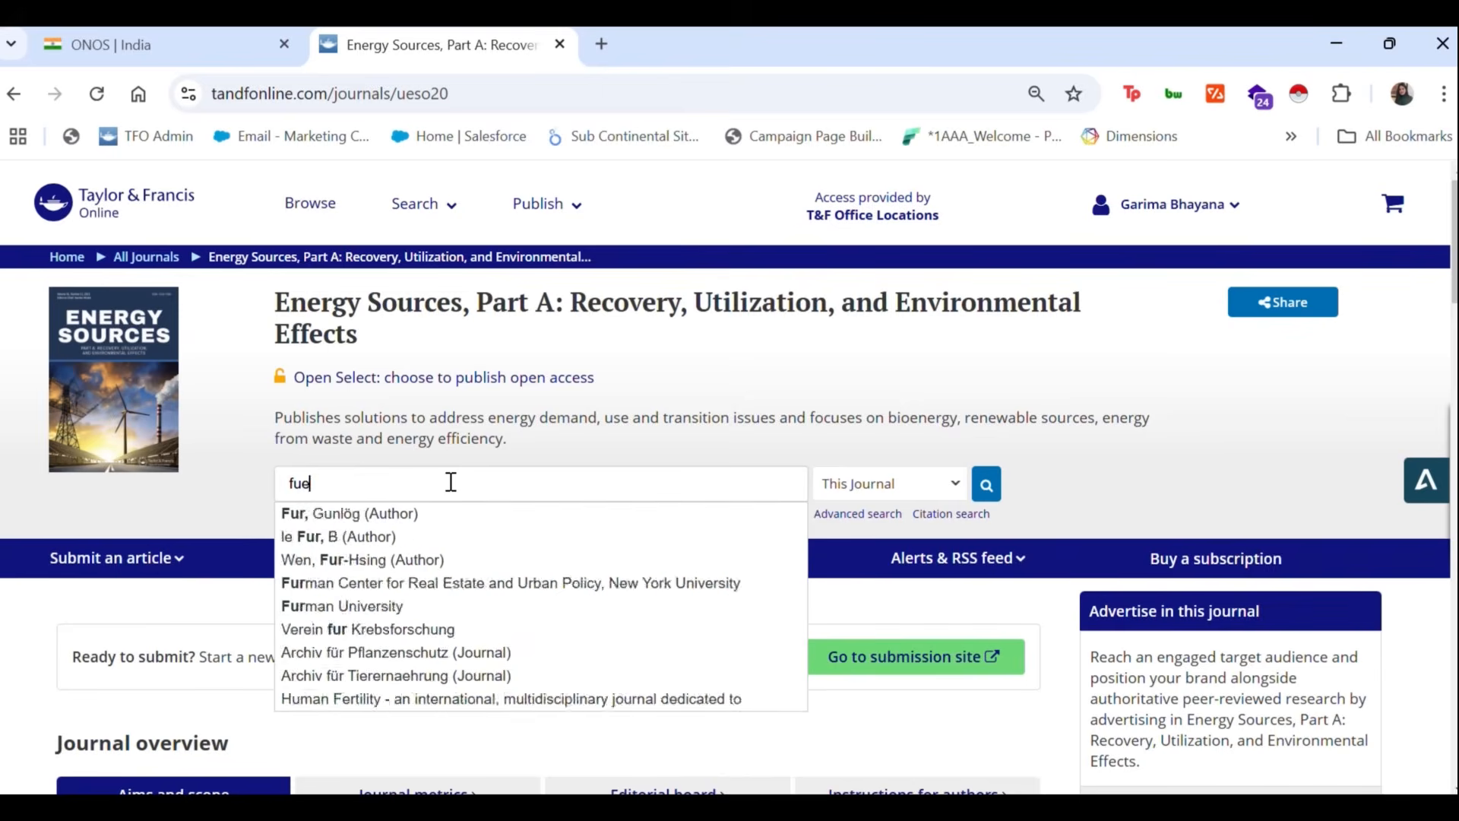
click(874, 484)
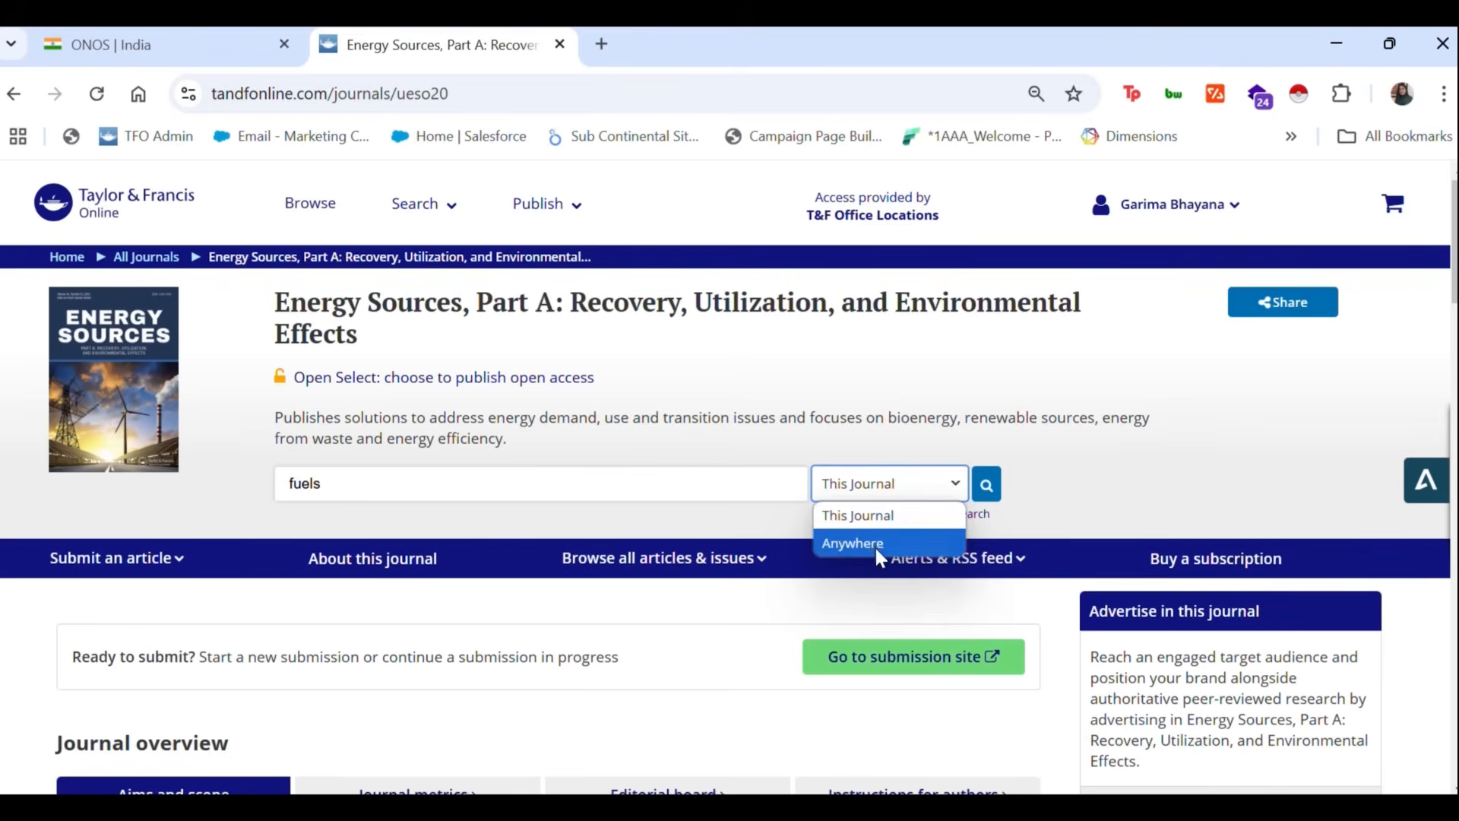
click(158, 524)
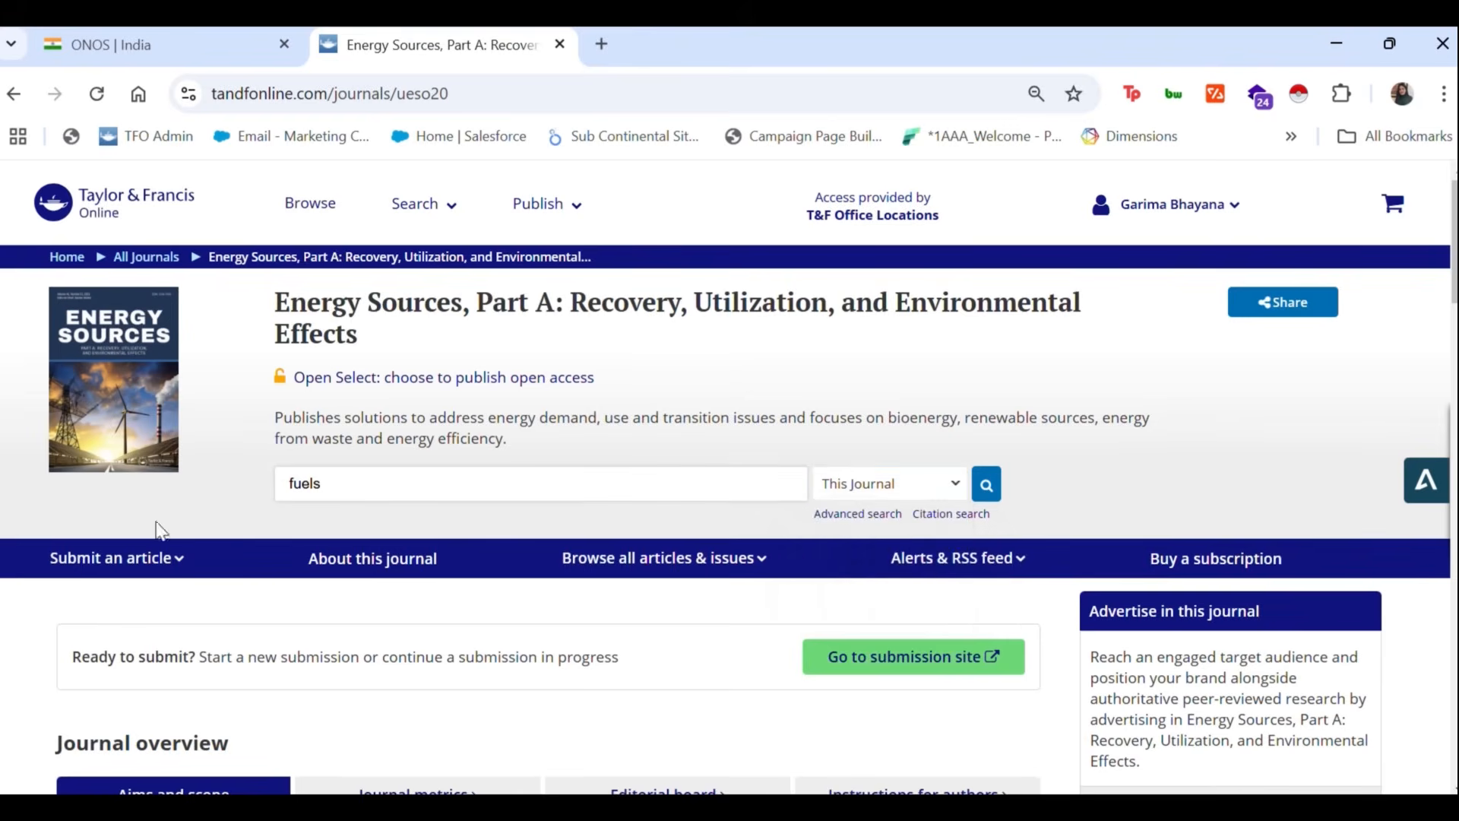
- Review the article submission options and the About this journal page down to the editorial board, returning to the journal's home page
click(152, 570)
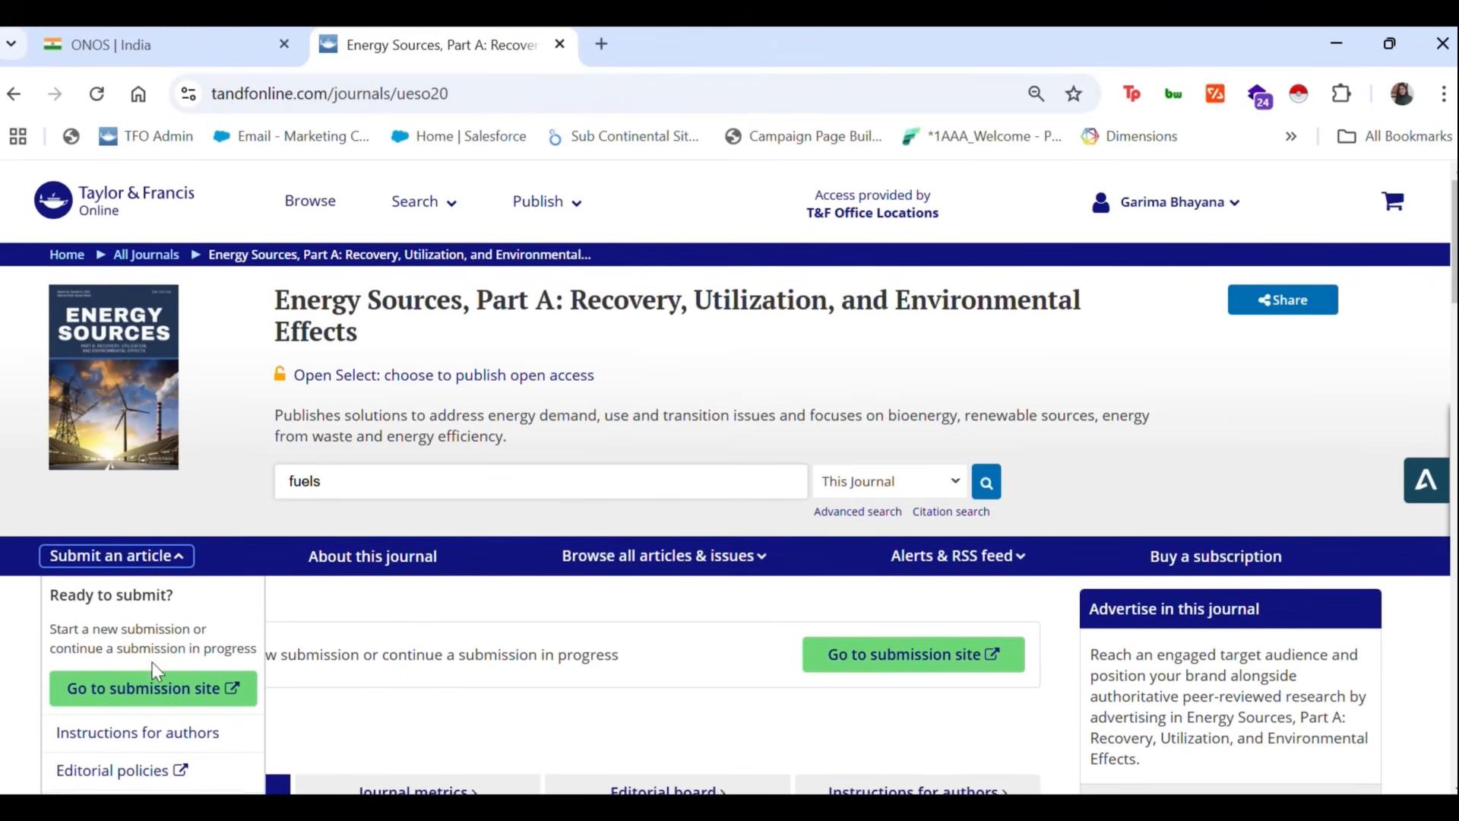
scroll(152, 663, down, 1)
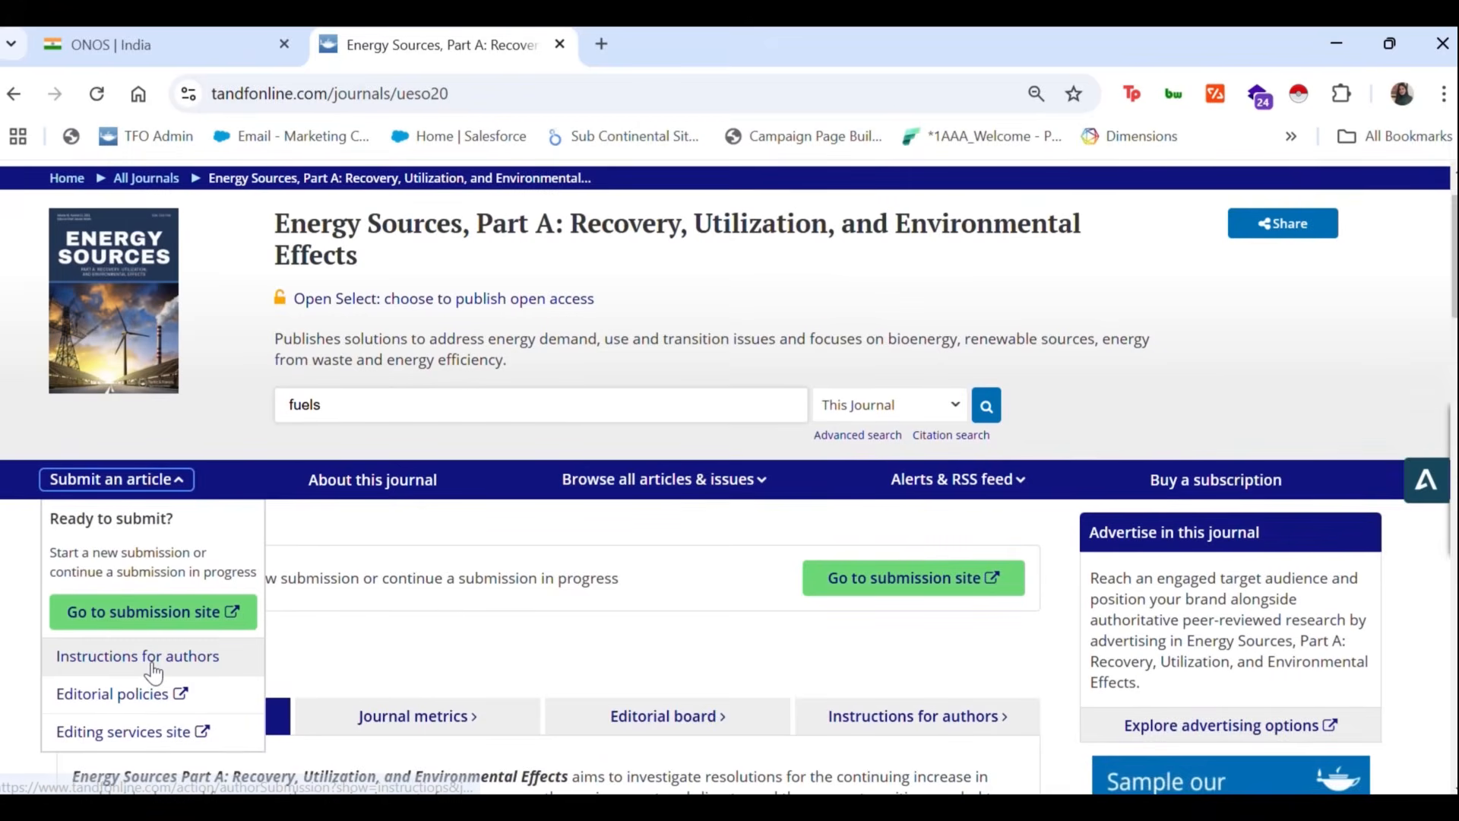
click(382, 486)
scroll(382, 490, down, 10)
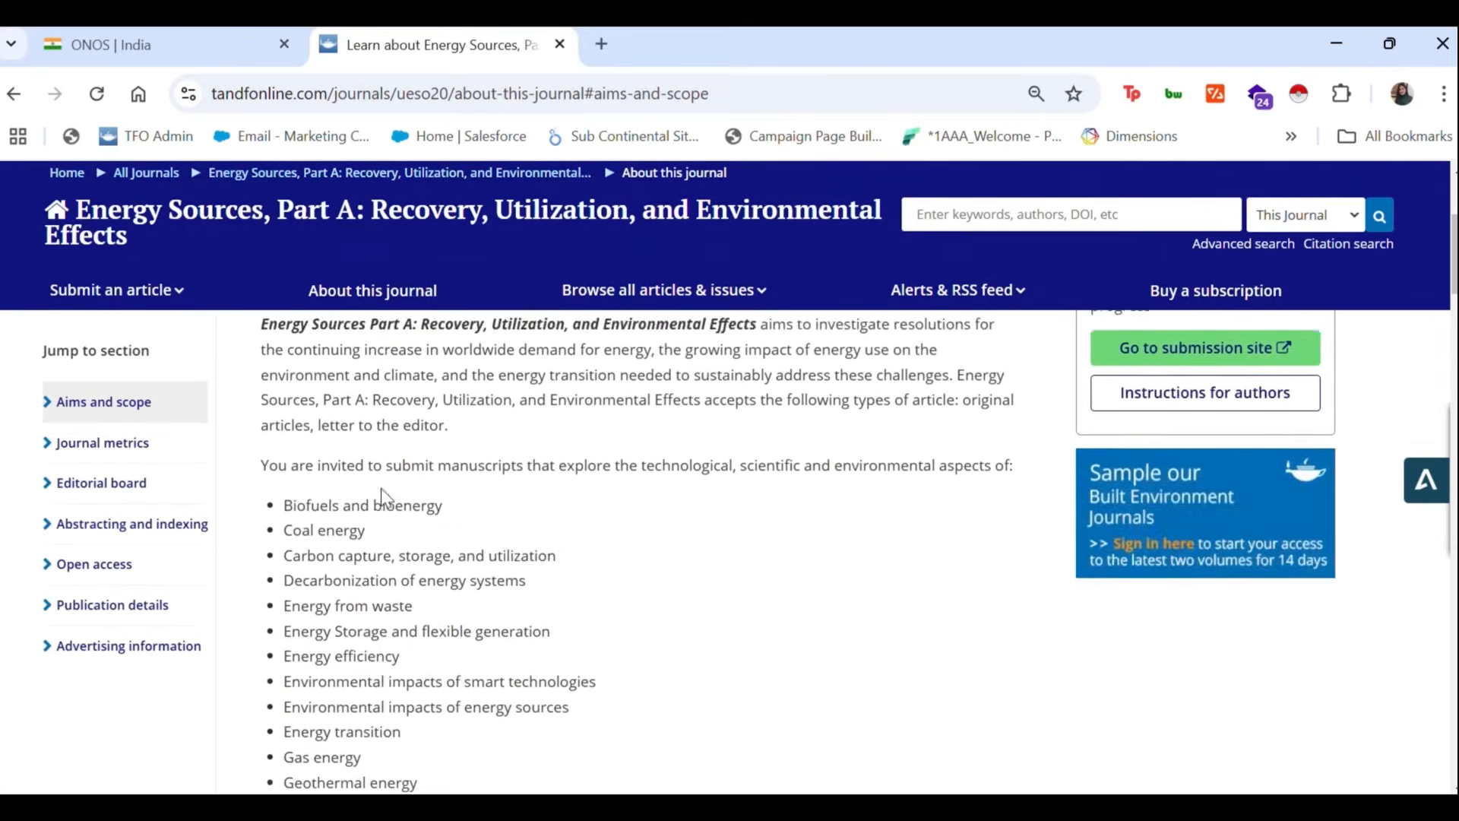
scroll(380, 488, down, 8)
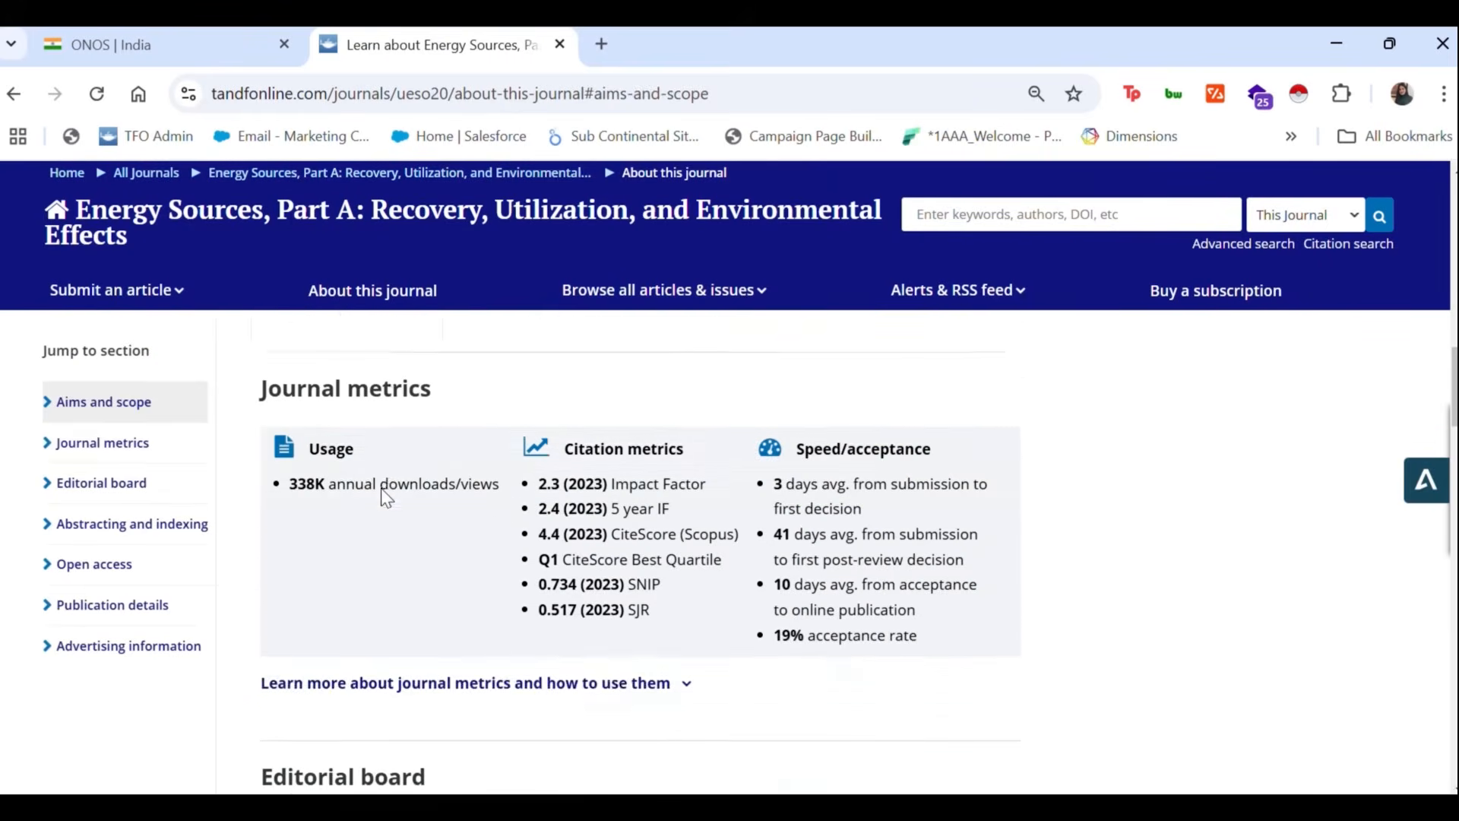
scroll(628, 475, down, 2)
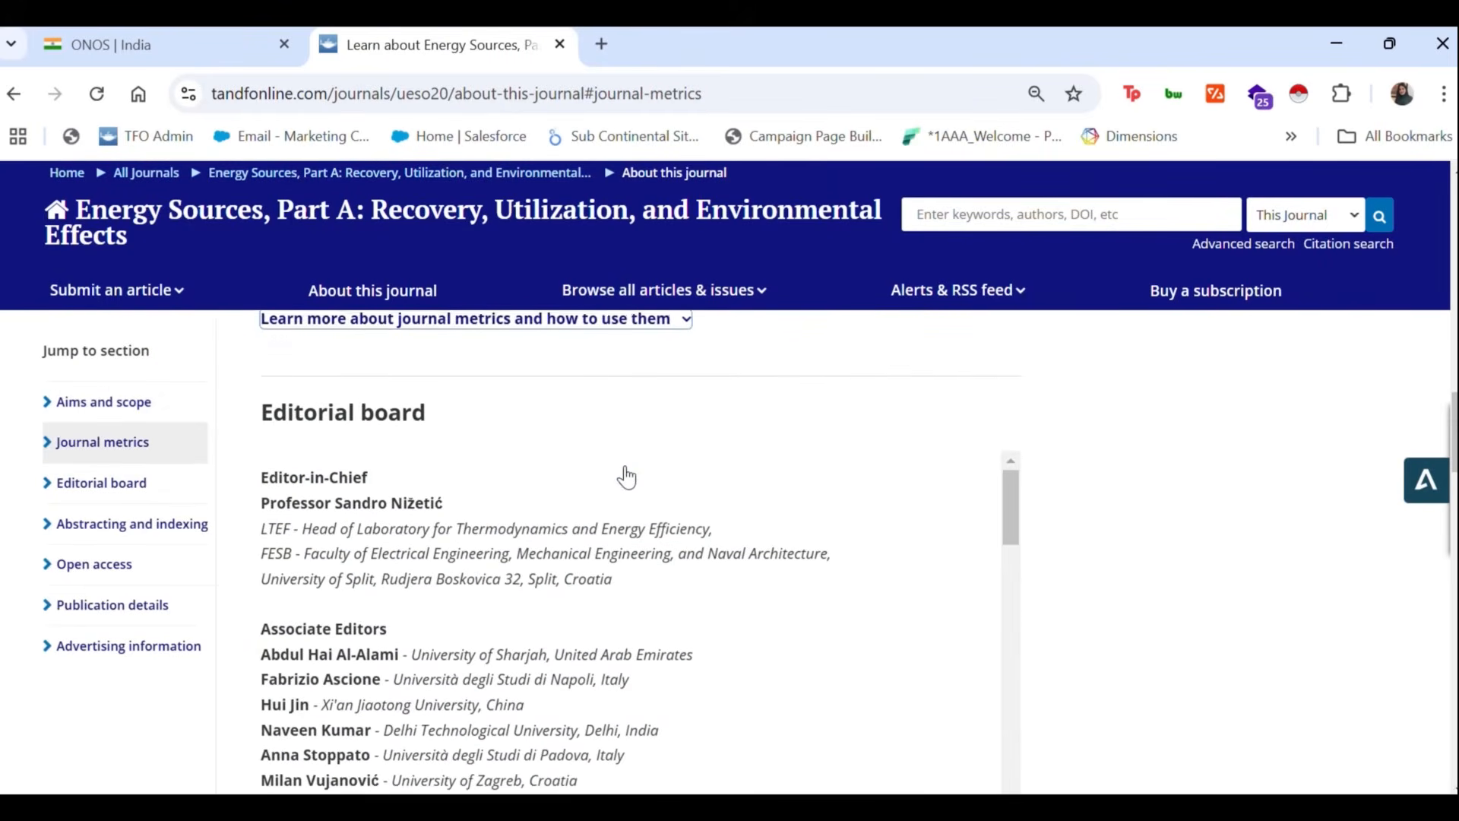
key(alt+Left)
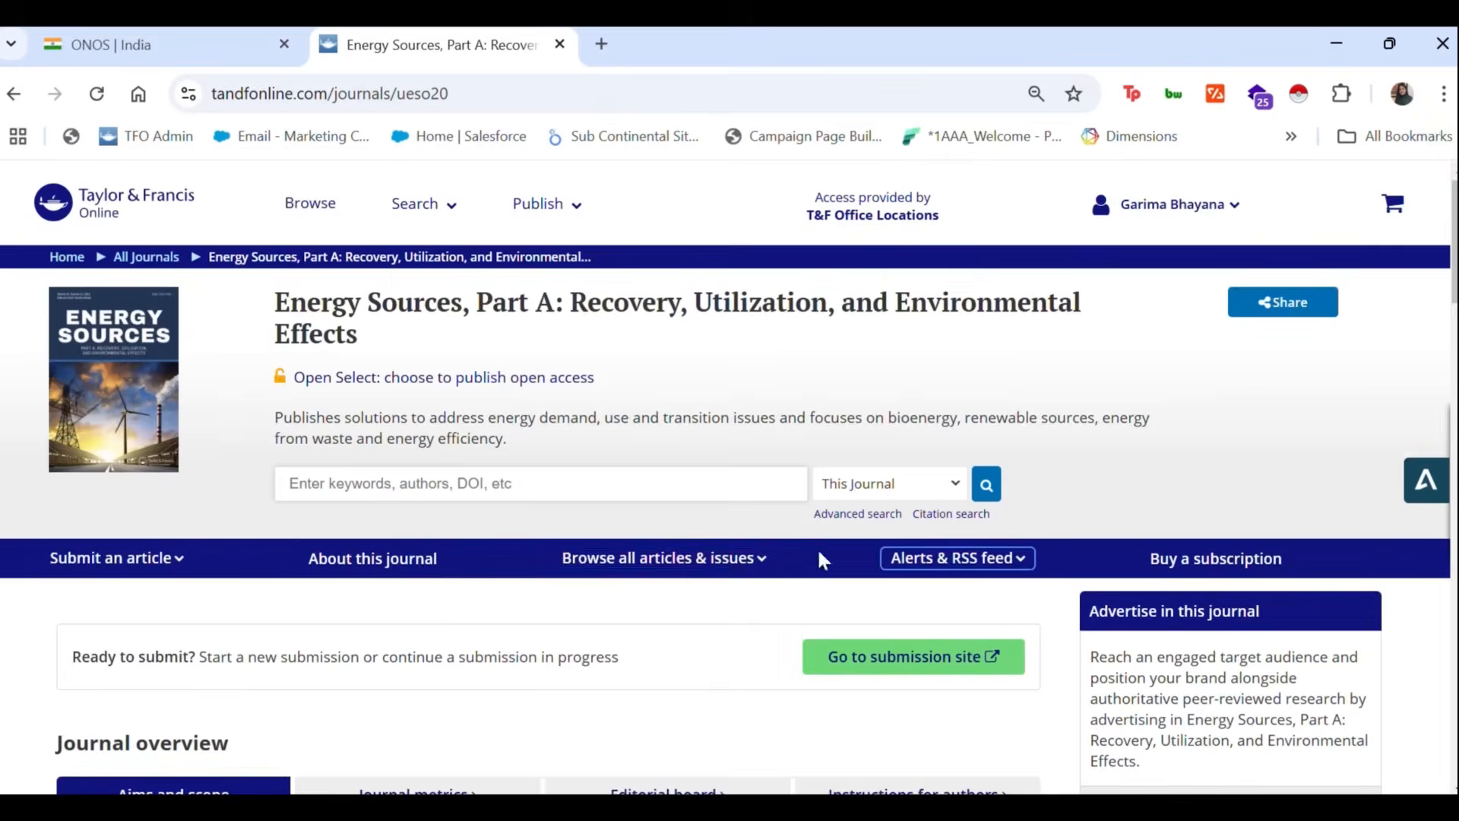
- Open the journal's list of all volumes and issues and look through the volumes by year
click(750, 565)
scroll(750, 569, down, 2)
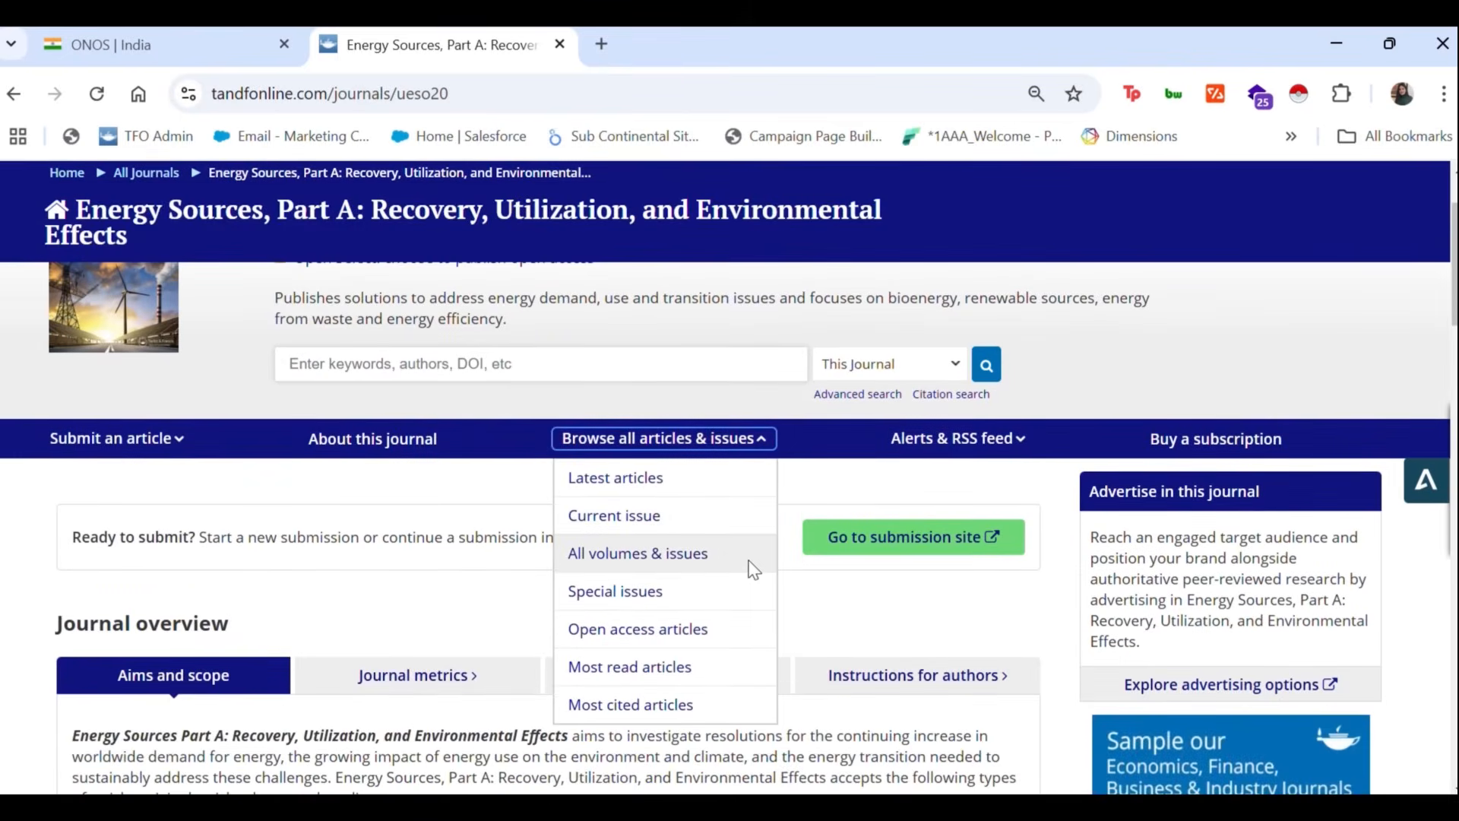
scroll(753, 570, up, 2)
click(660, 683)
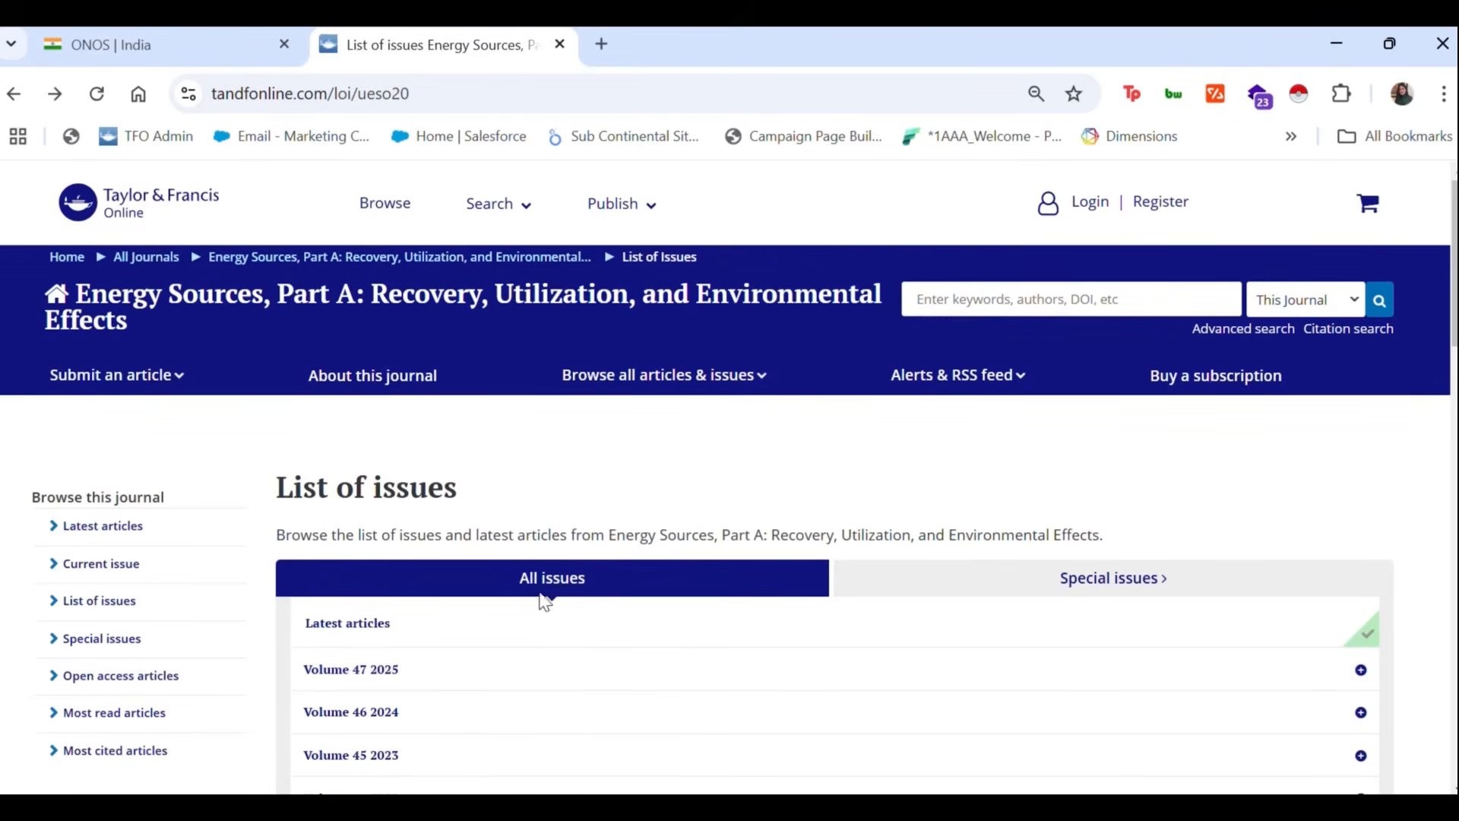
scroll(540, 572, down, 5)
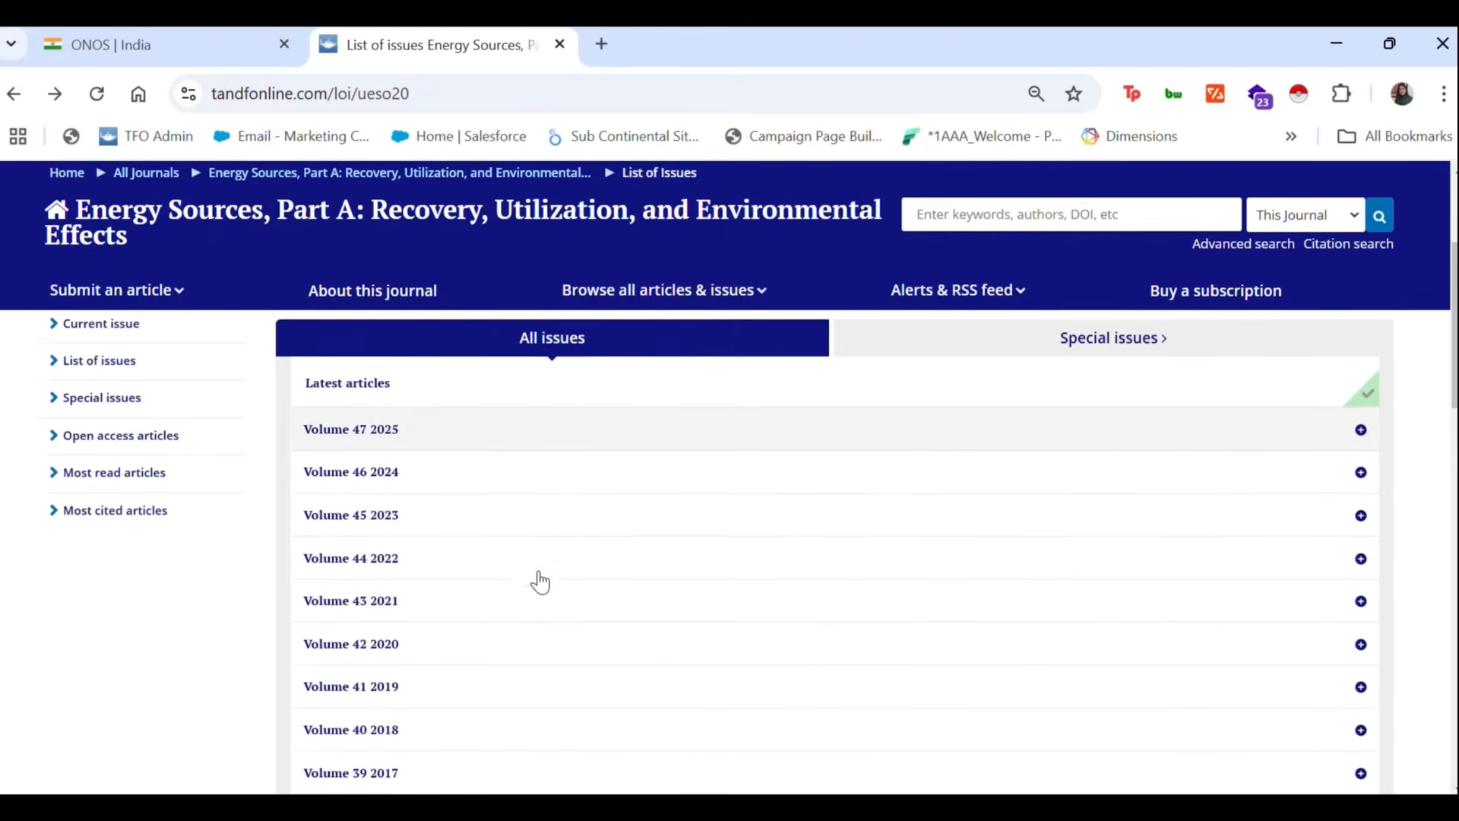
scroll(539, 583, down, 4)
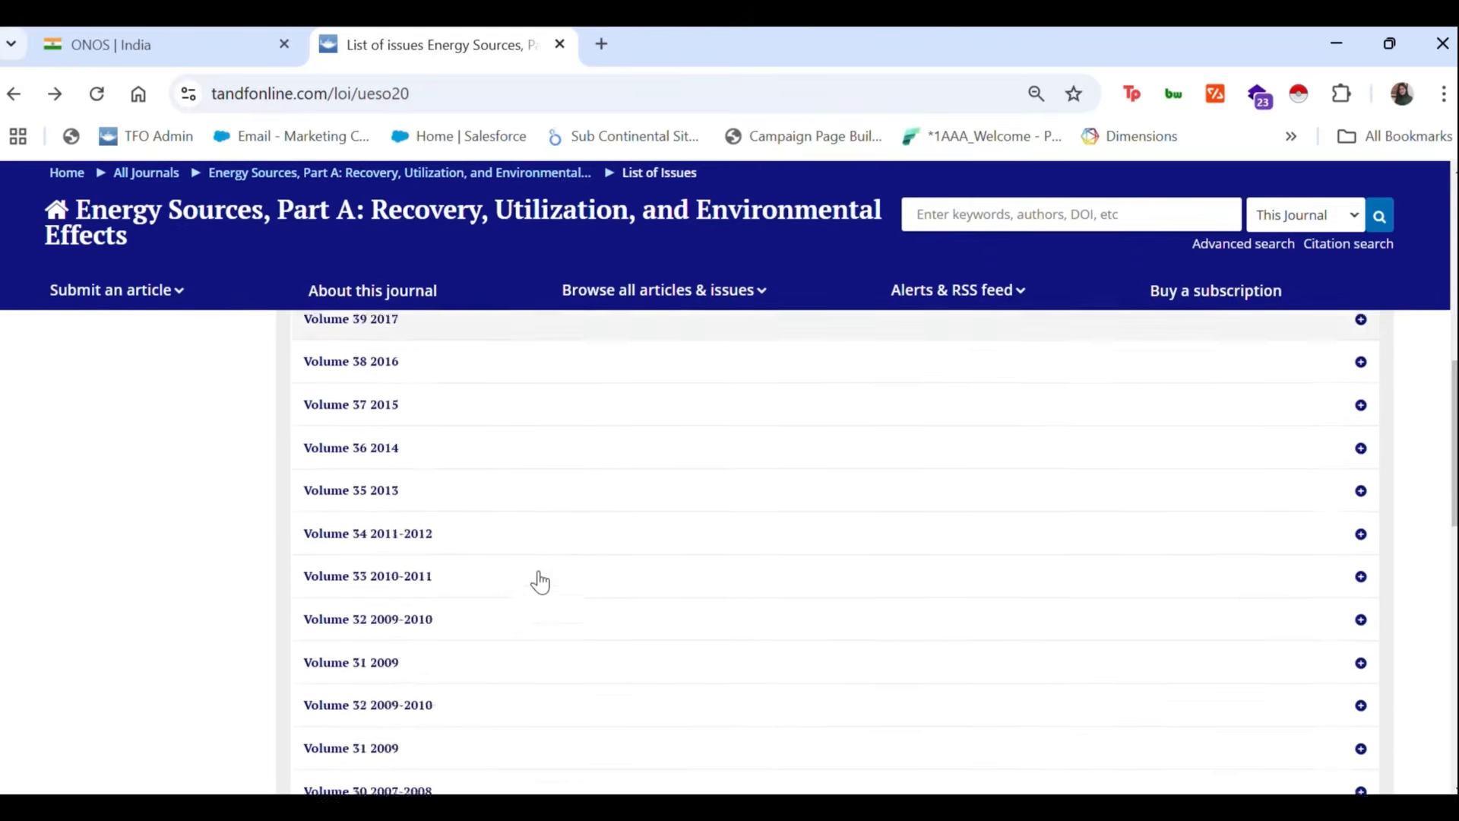
scroll(537, 583, up, 8)
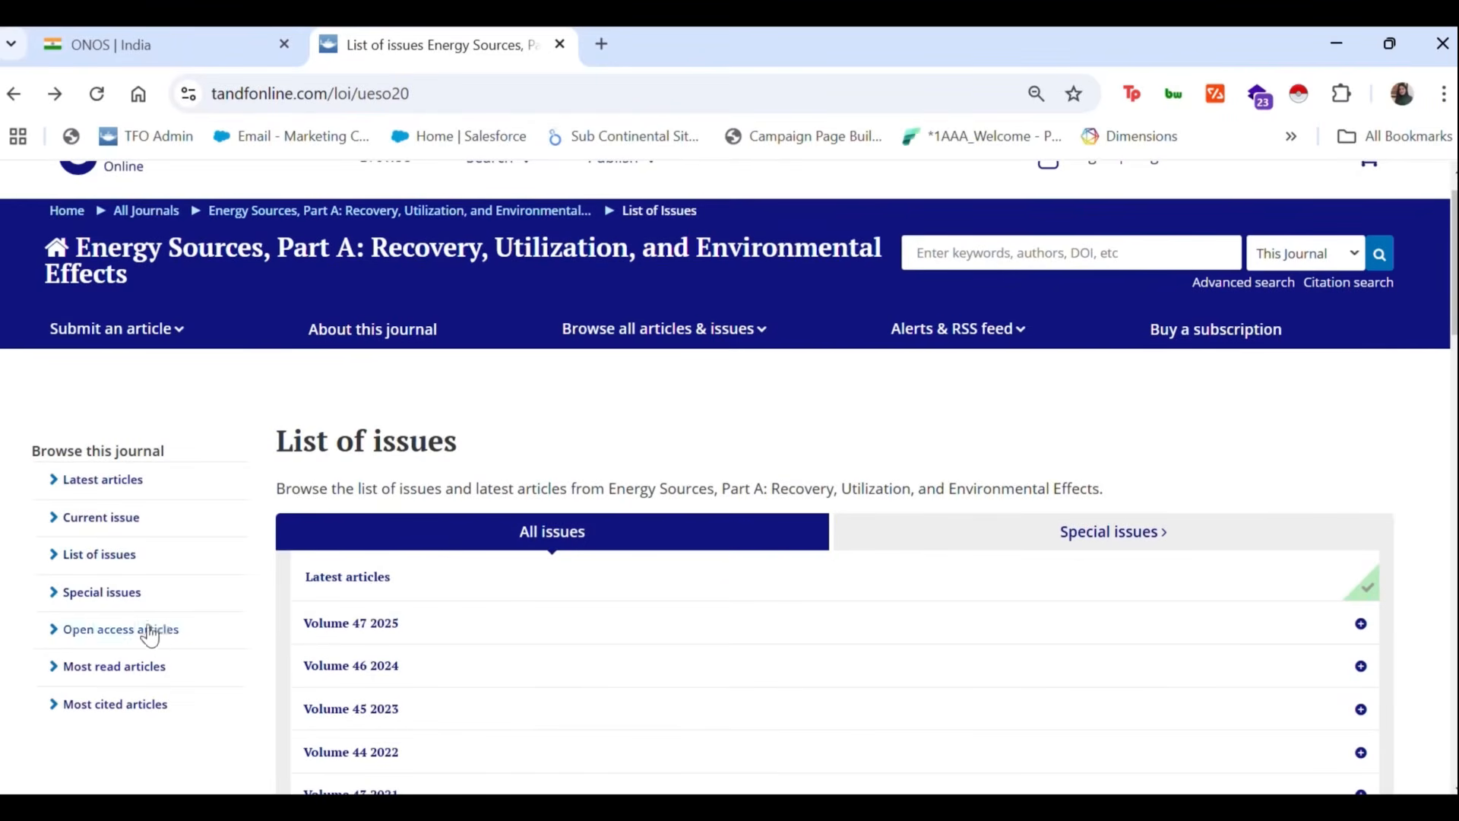
- Open the journal's latest articles and the research article "Temperature regulation of a commercial space in building system optimized by genetic algorithm"
click(351, 579)
scroll(623, 604, down, 4)
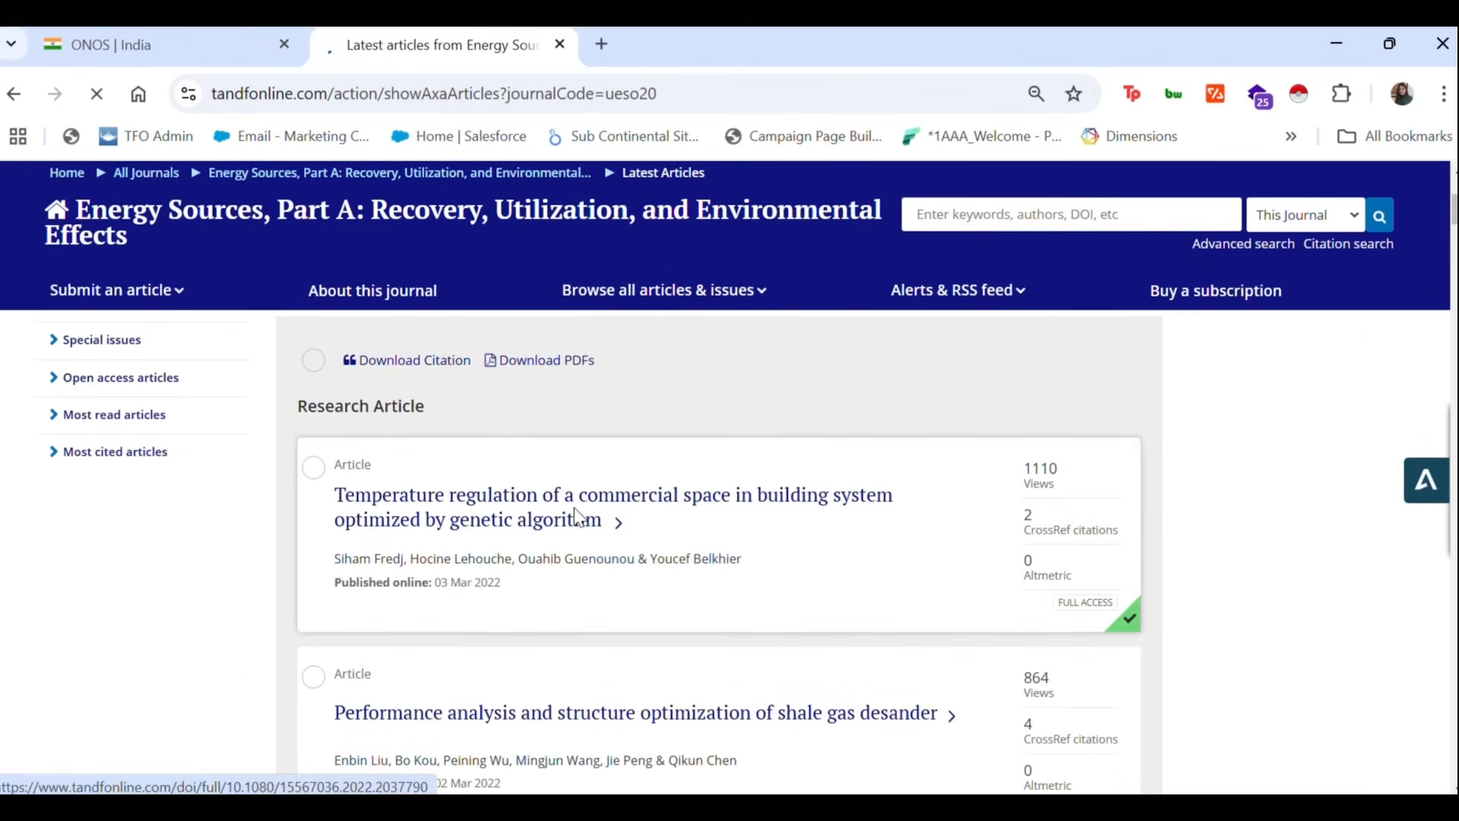
click(578, 516)
- Examine the article's title, authors, publication dates, abstract, related research, and its viewing and listening options
drag(263, 505, 925, 546)
click(924, 545)
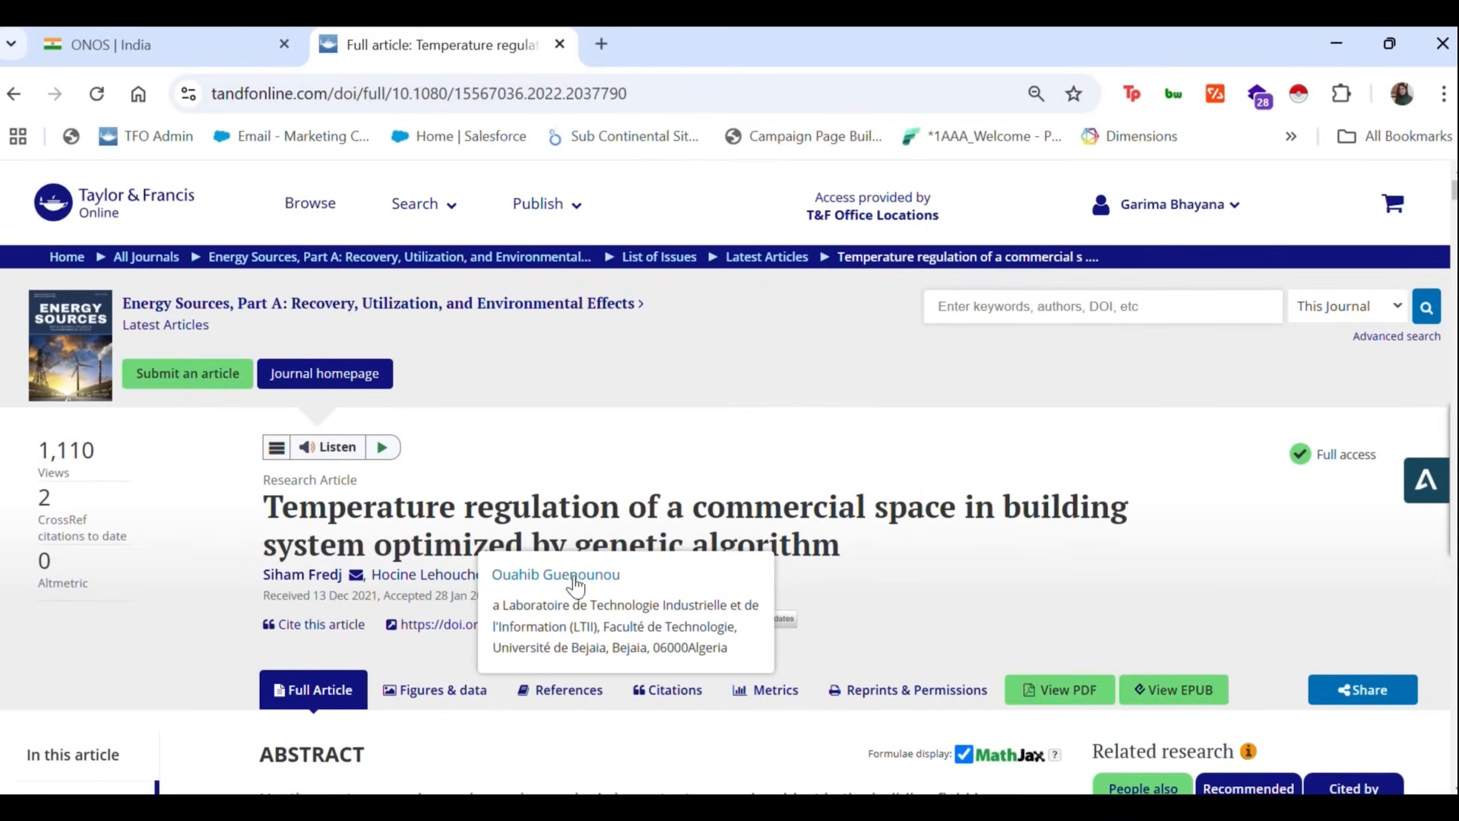
drag(262, 595, 663, 604)
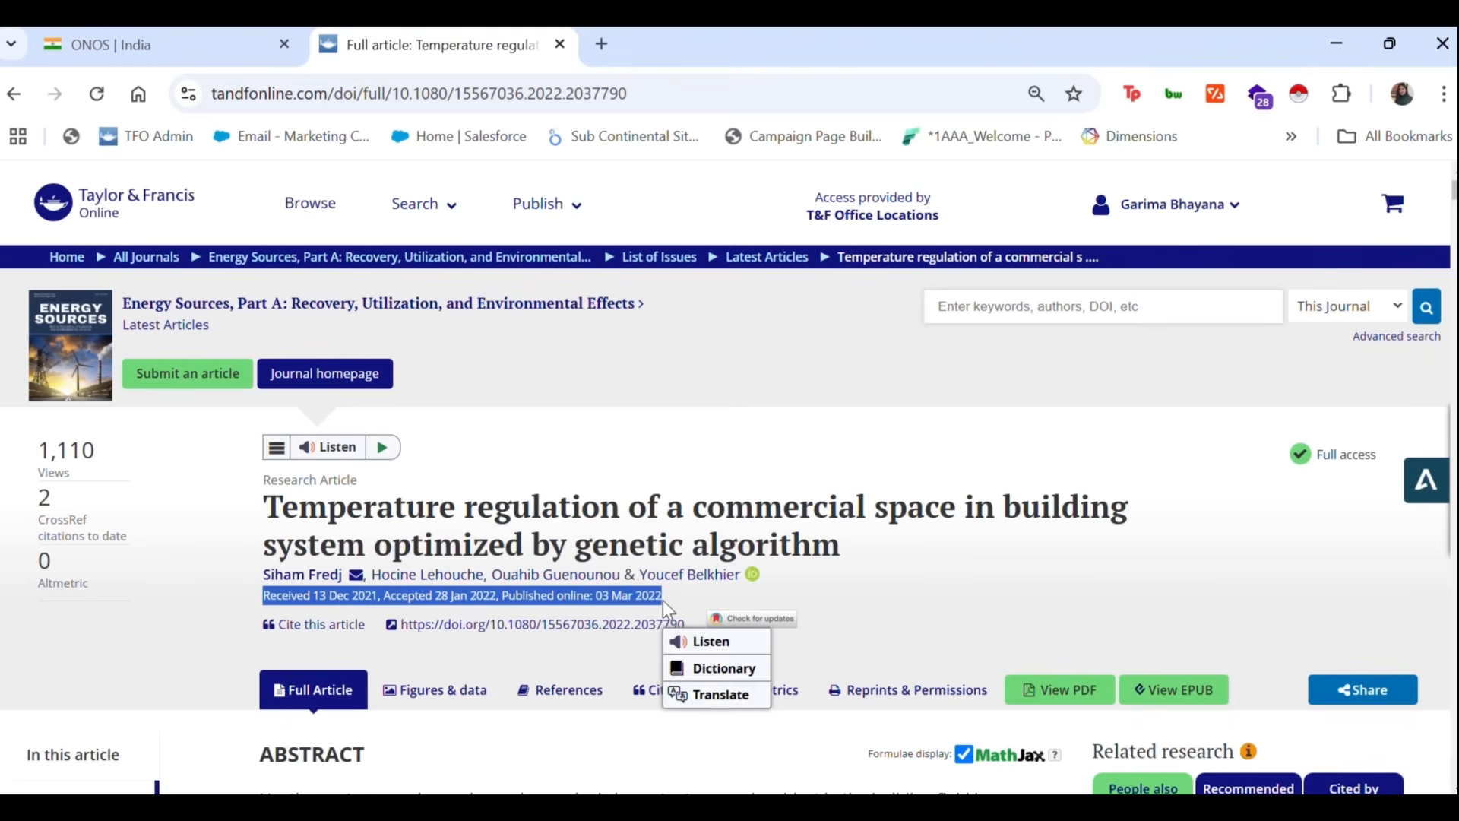
click(954, 586)
scroll(832, 622, down, 5)
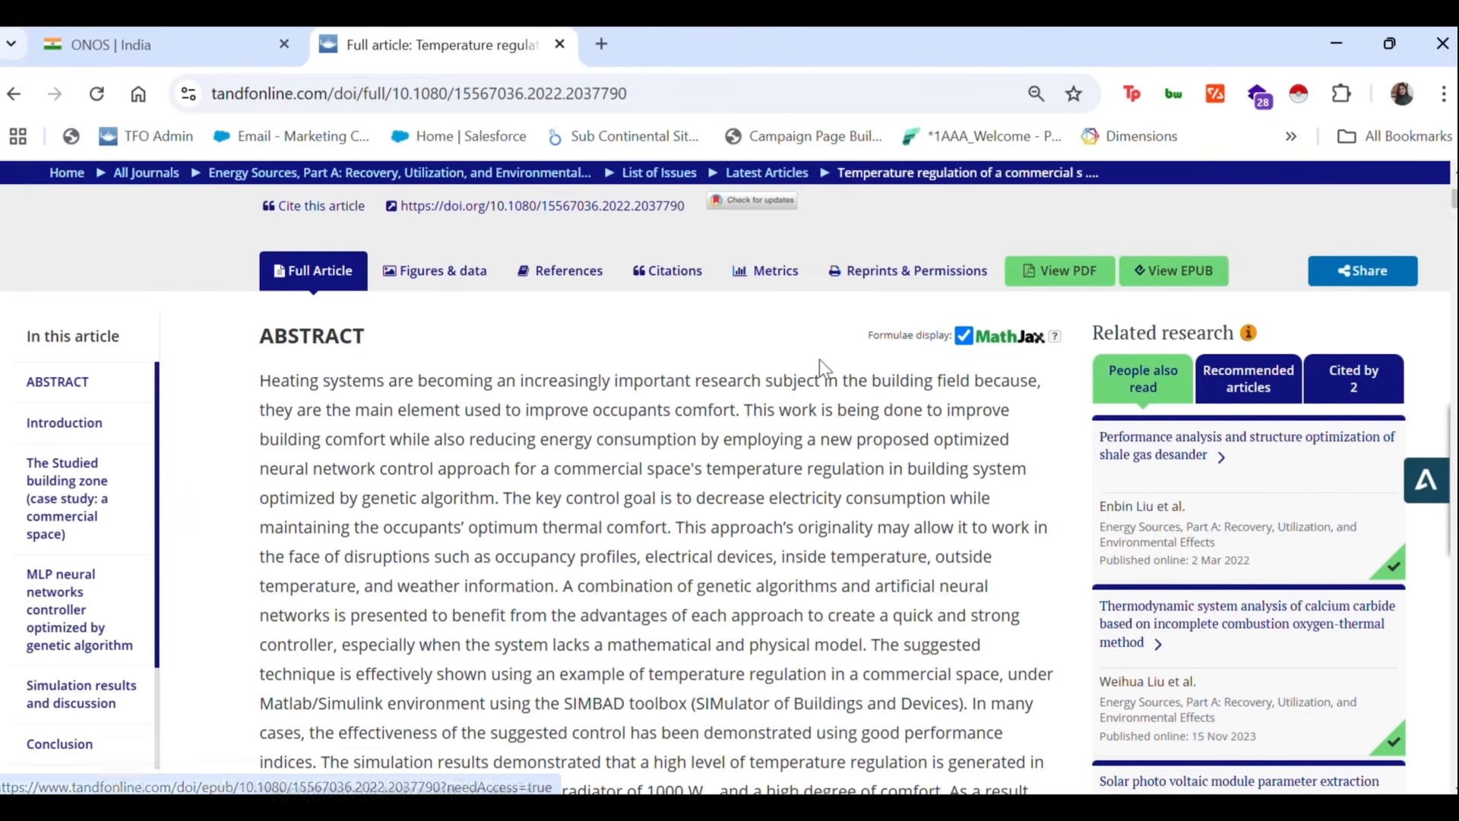
scroll(819, 359, up, 2)
scroll(820, 358, up, 3)
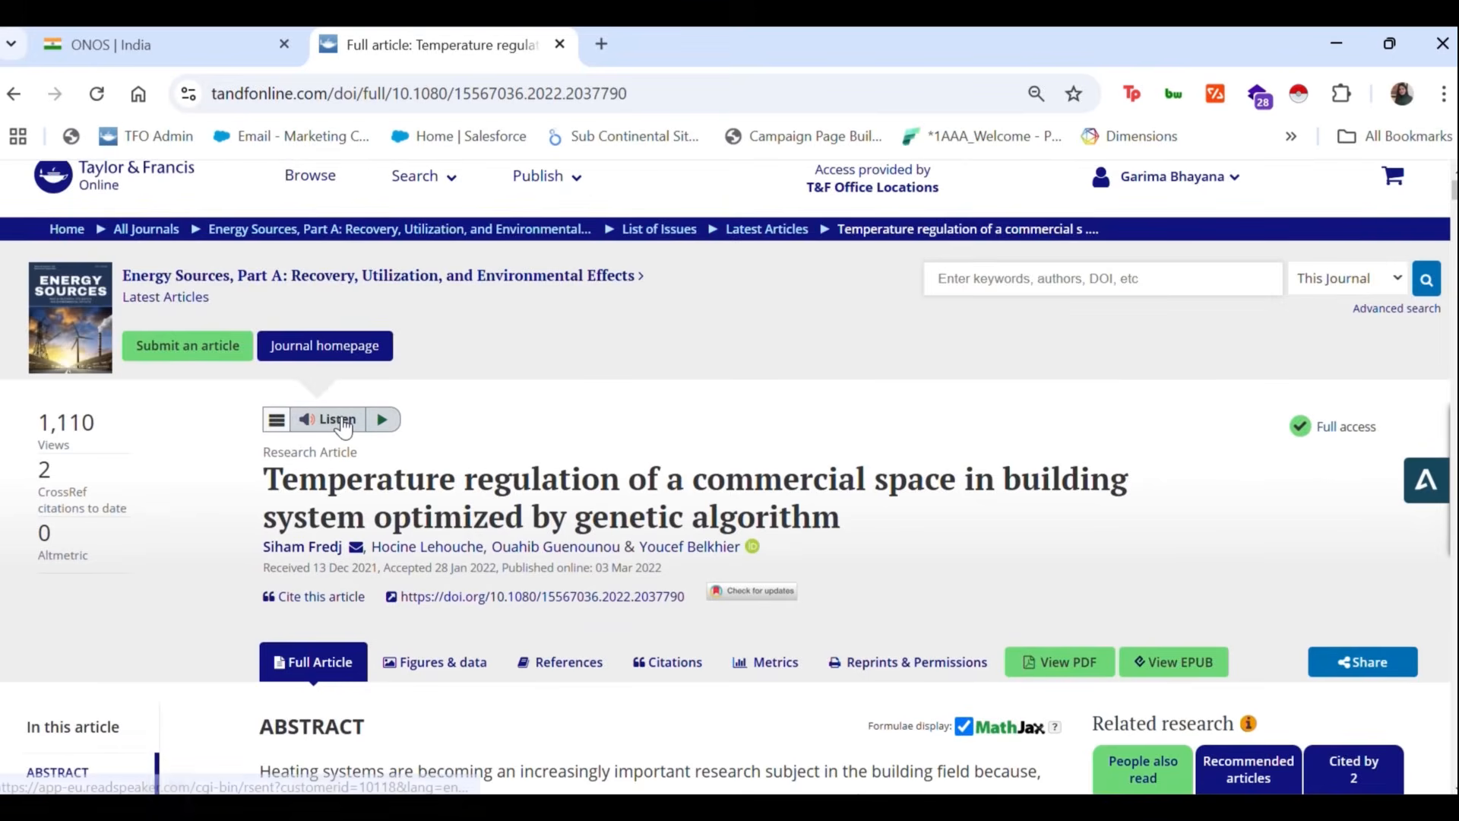
scroll(550, 505, up, 1)
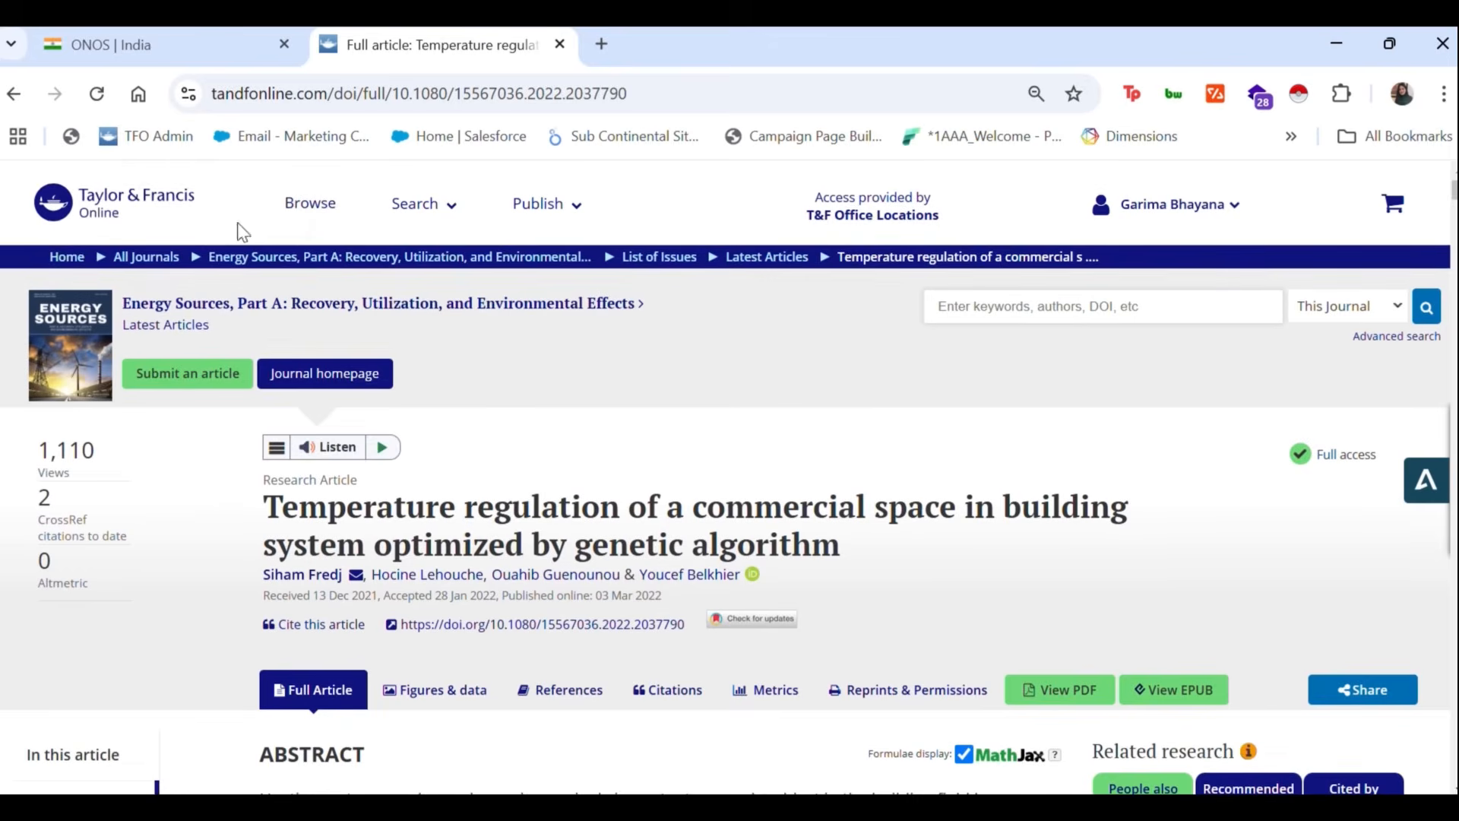
- Open the site's advanced search from the homepage and enter "Production" and "technology" as two terms searched Anywhere
click(98, 204)
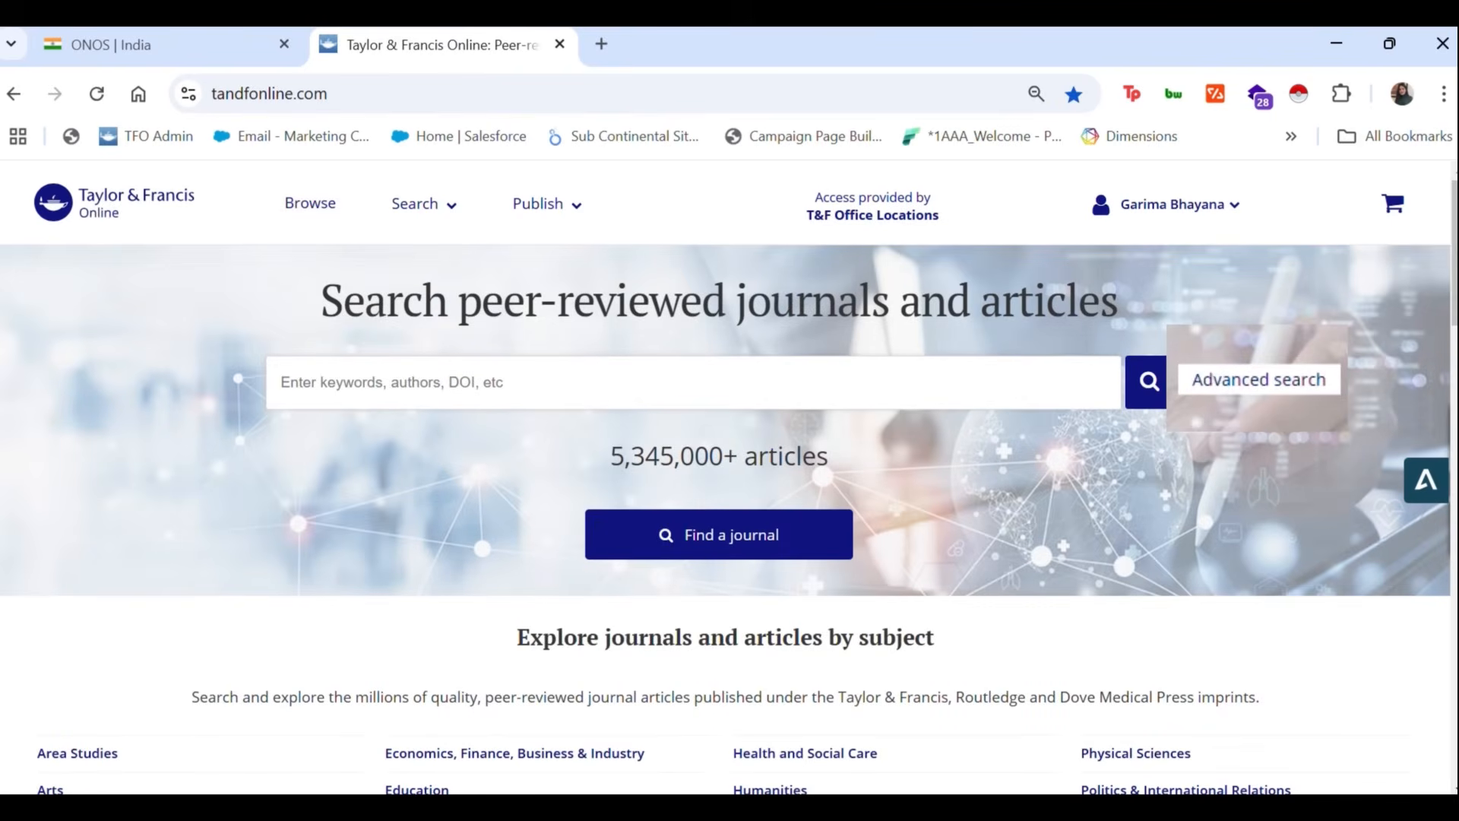
click(1253, 385)
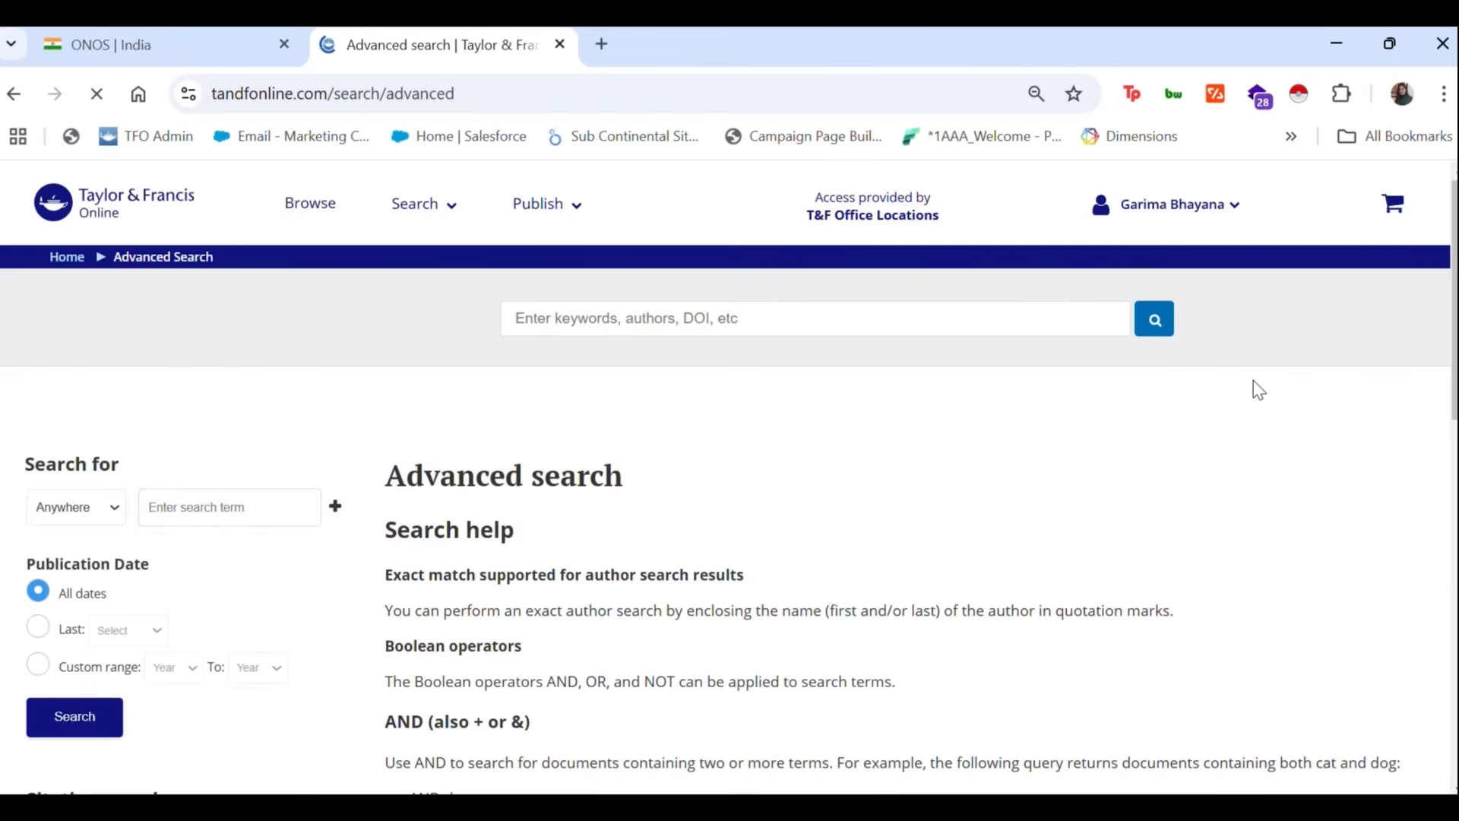
text(P)
key(Caps_Lock)
text(roduction)
click(335, 507)
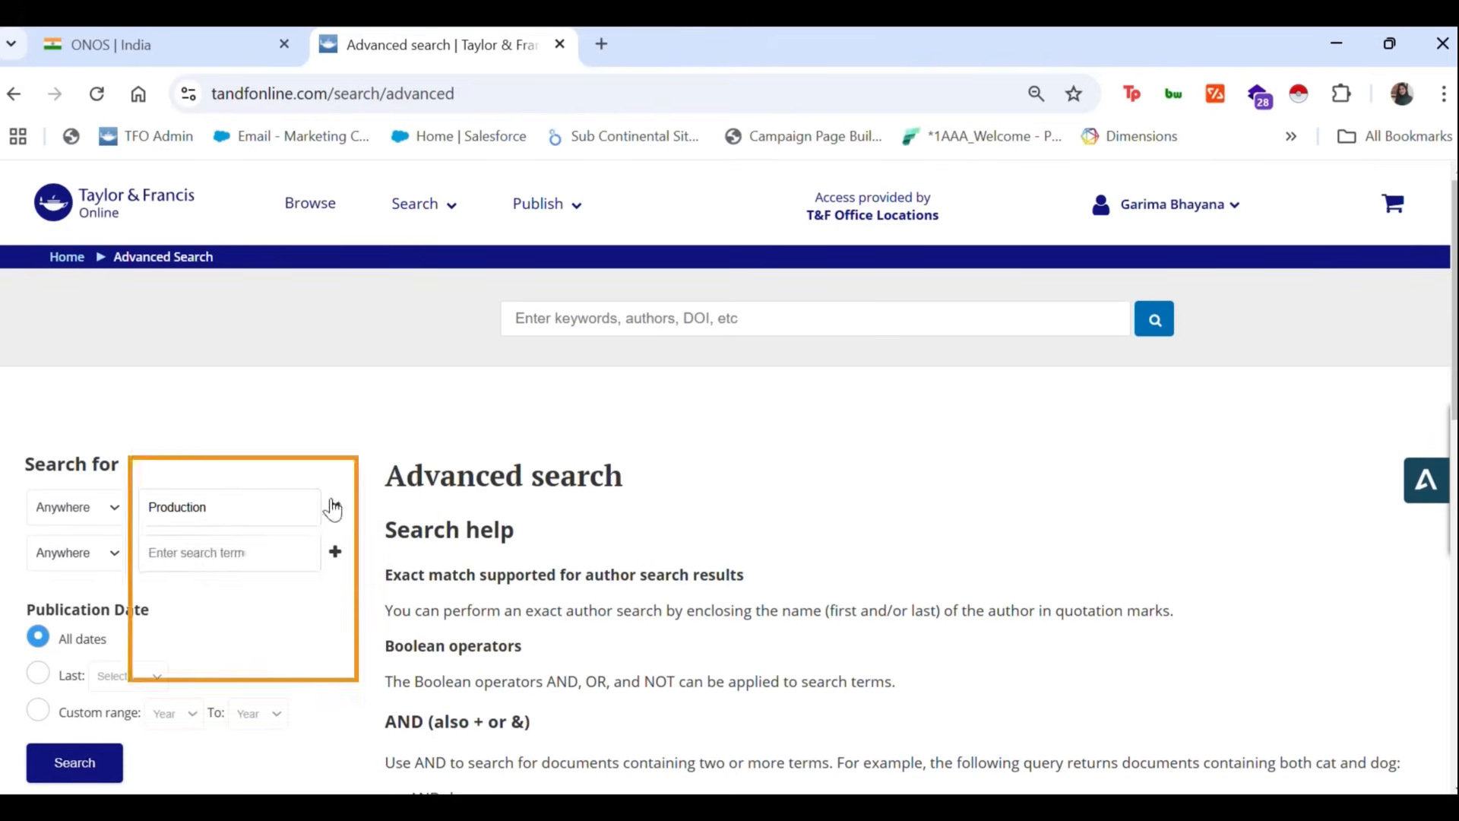
click(241, 550)
text(tec)
click(238, 611)
- Add a third search term set to Author, enter the author's name, and run the advanced search with all dates
click(113, 599)
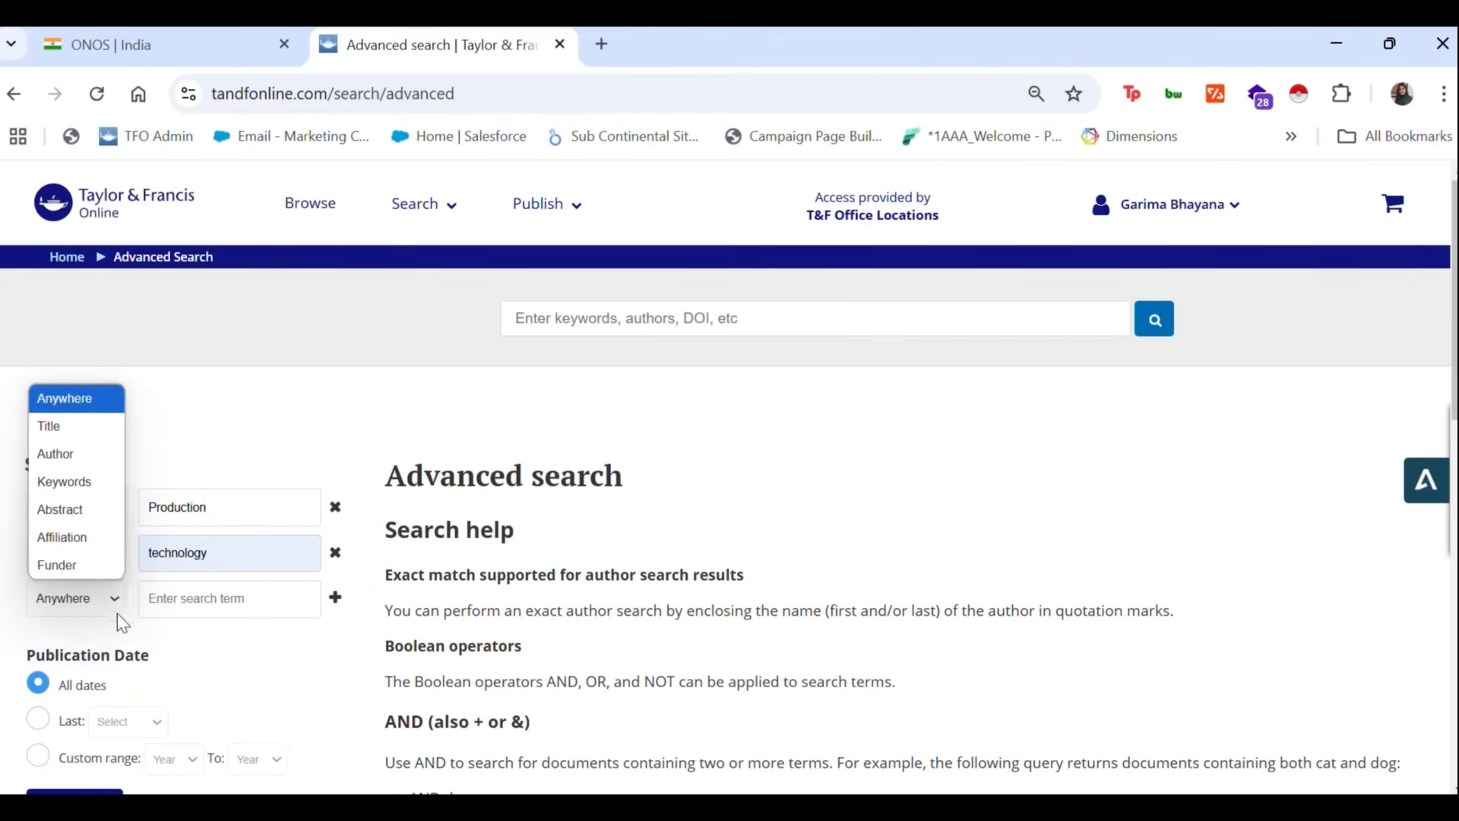
click(55, 453)
click(186, 613)
text(edwin)
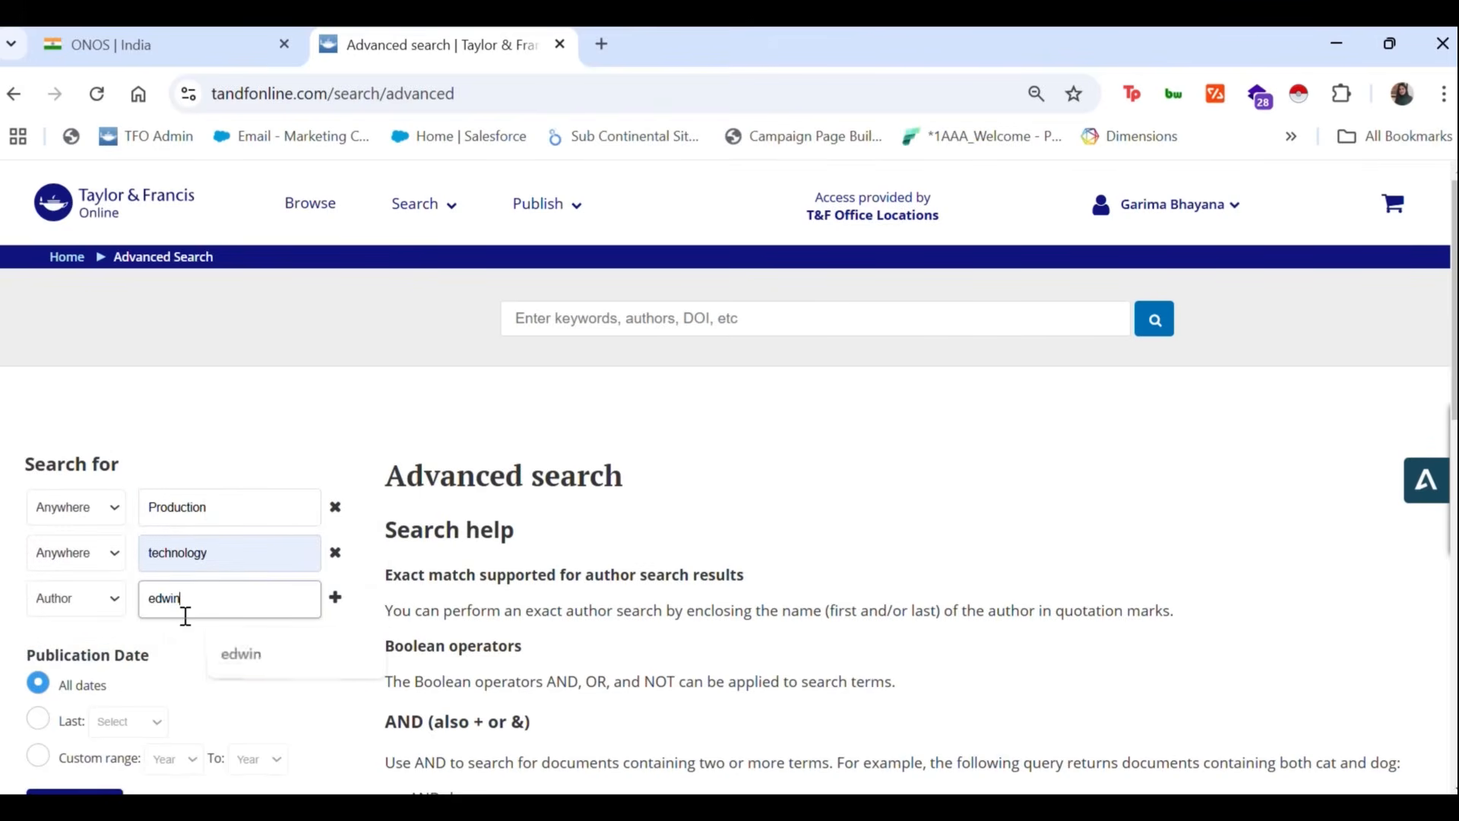
scroll(186, 612, down, 2)
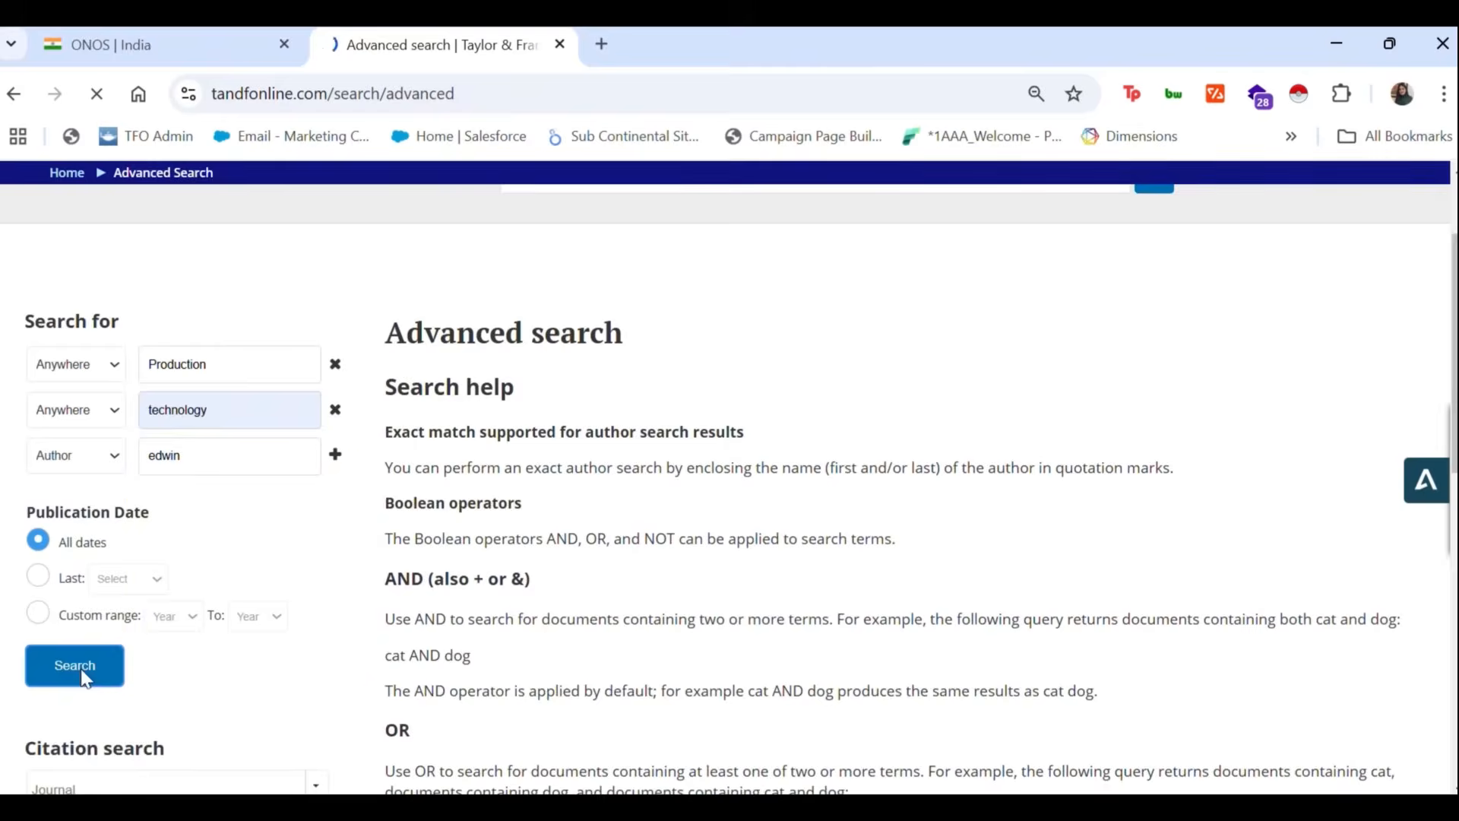
click(79, 668)
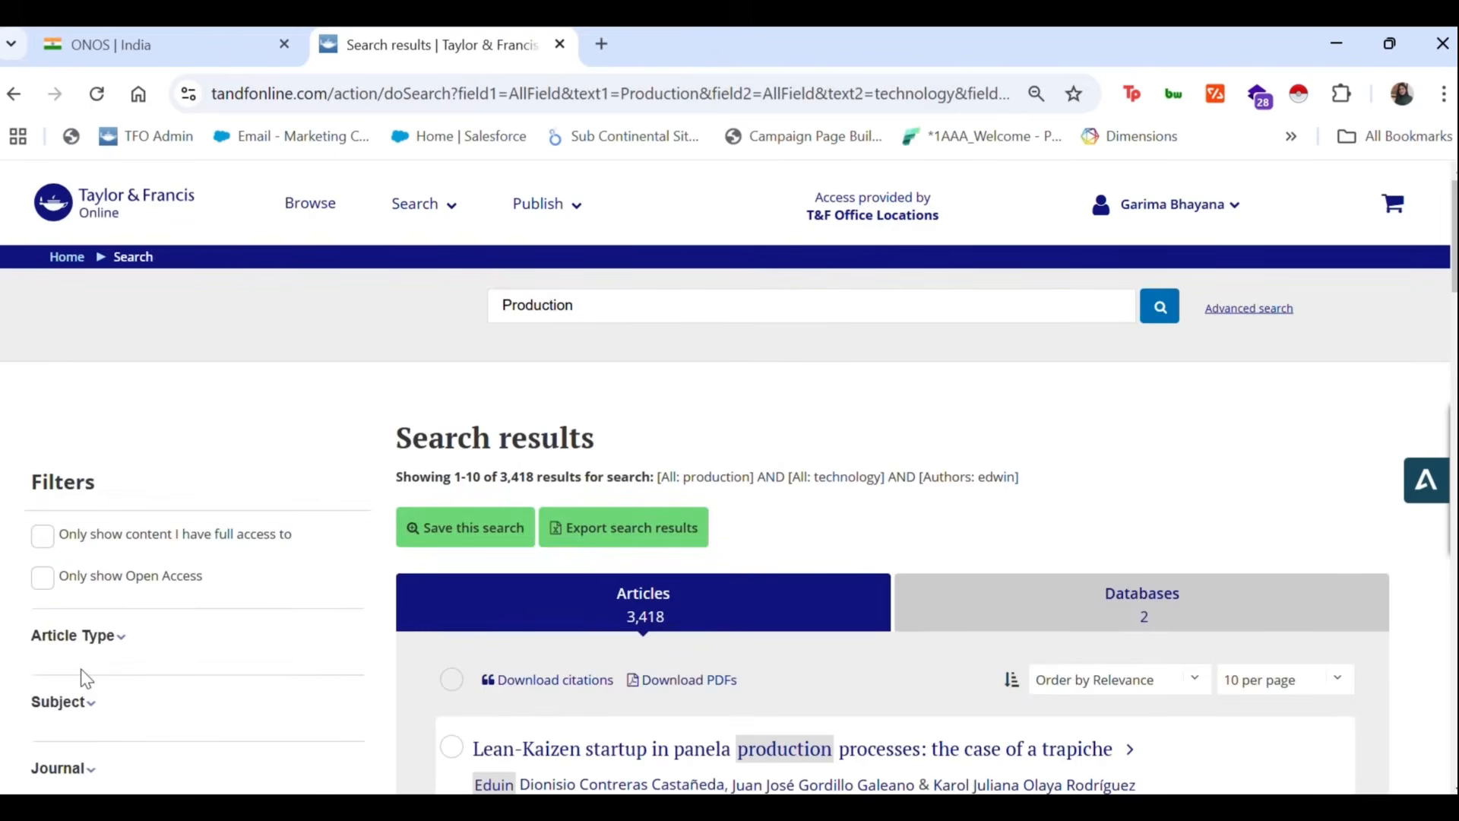
- From the site's homepage, open the Engineering & Technology subject, review its journal listing, and return to the homepage
click(76, 202)
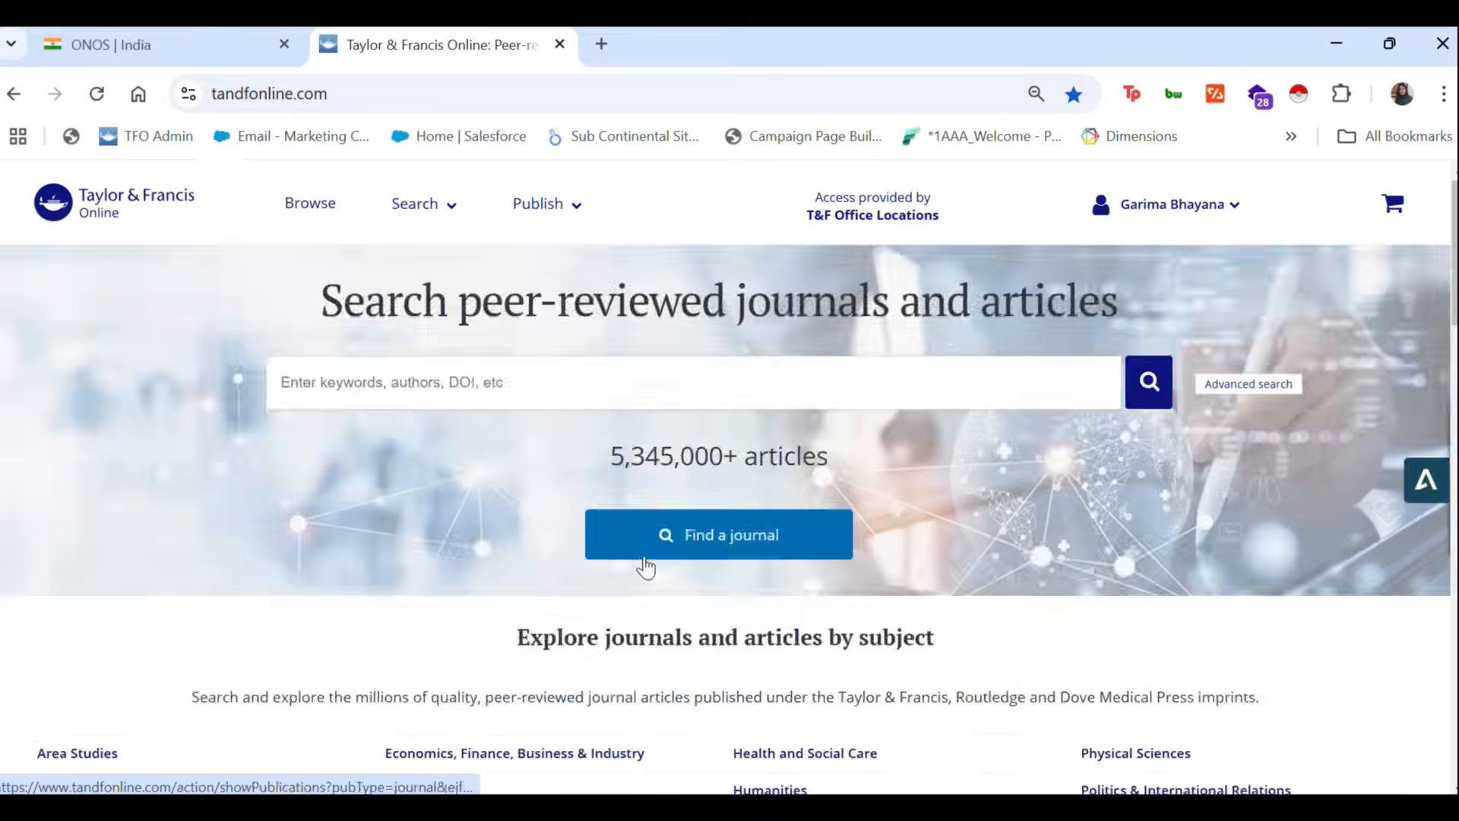
scroll(687, 642, down, 5)
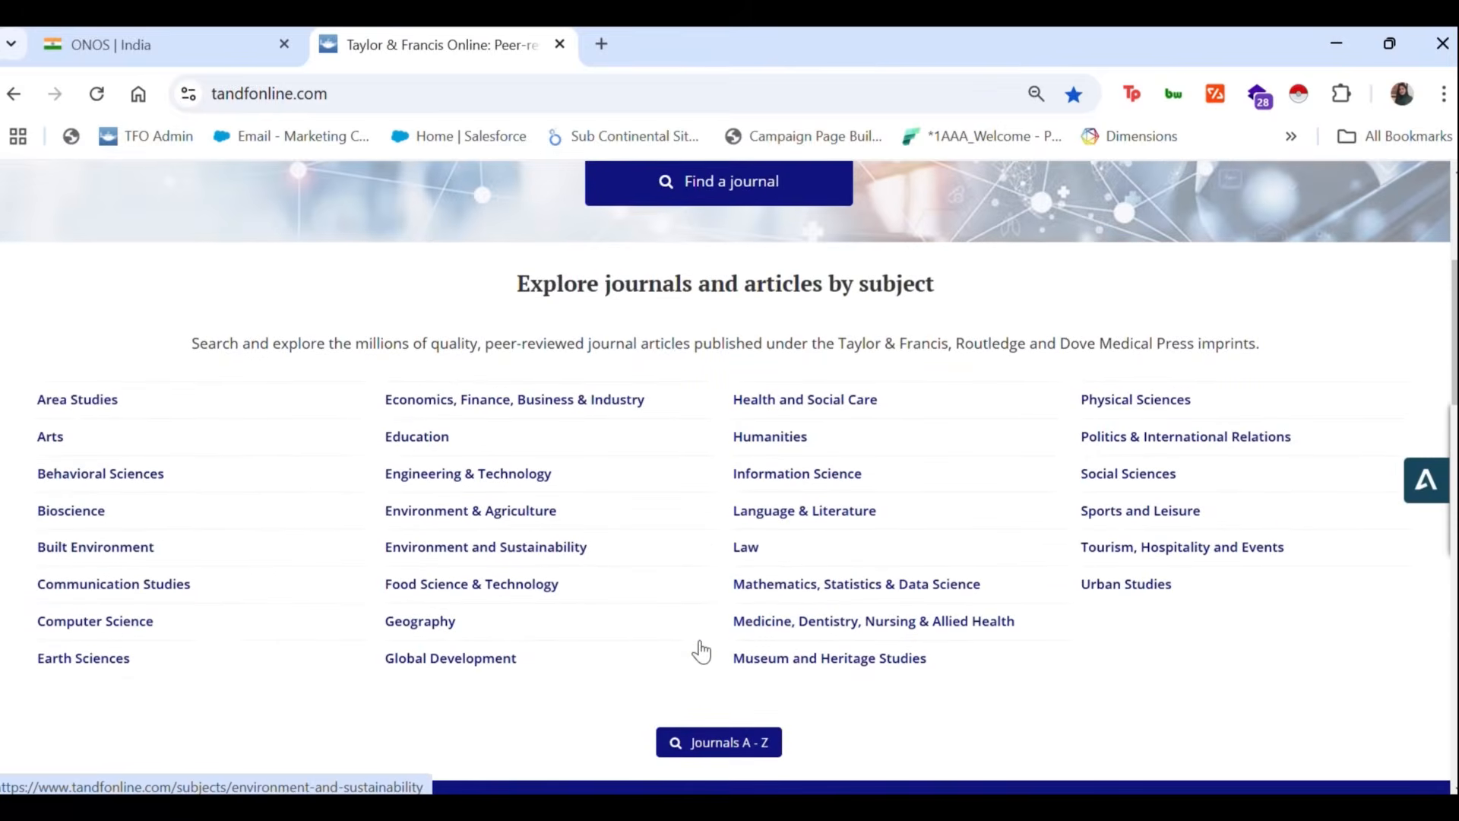
click(483, 479)
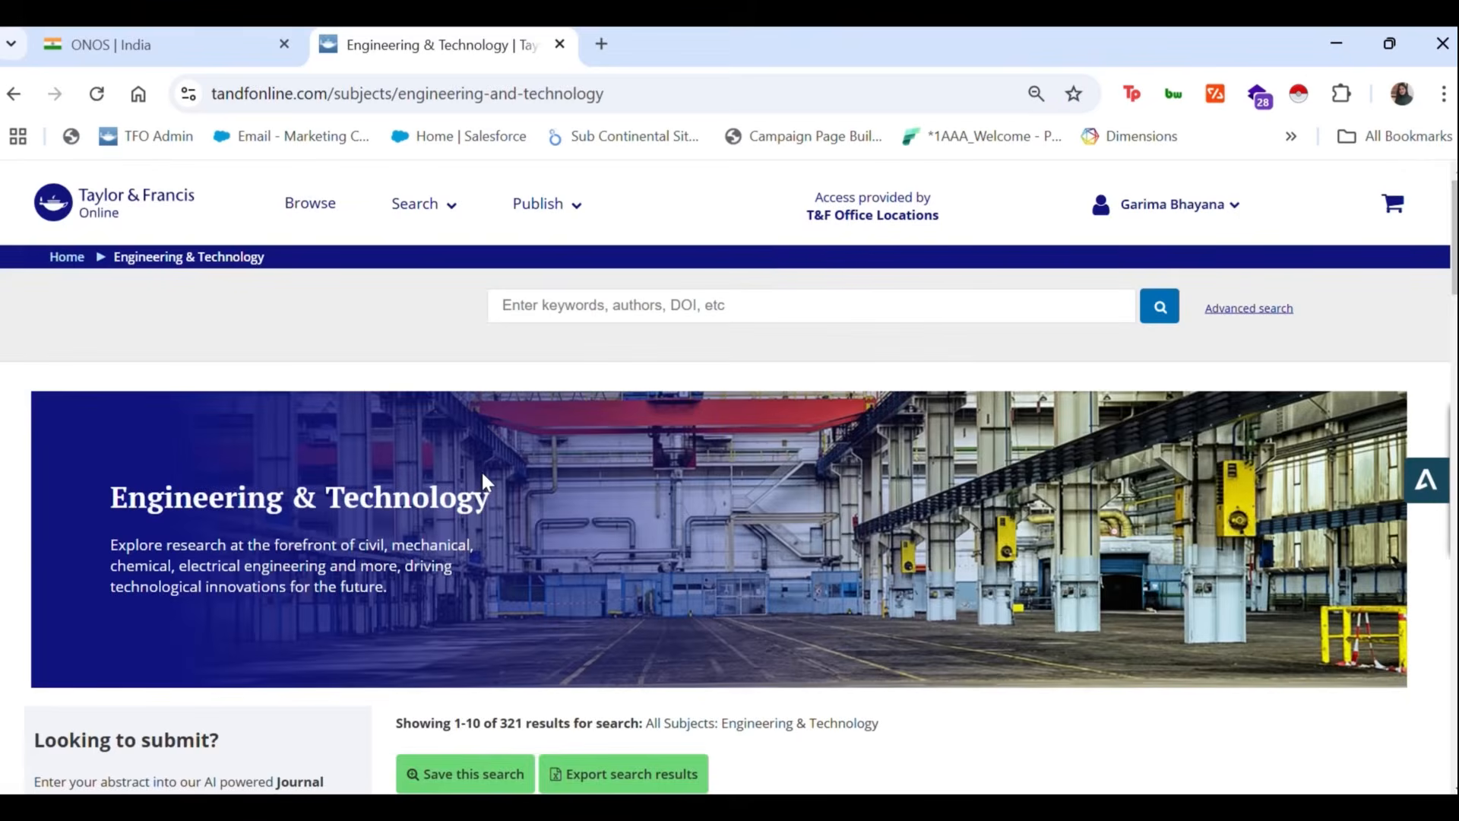
scroll(481, 470, down, 5)
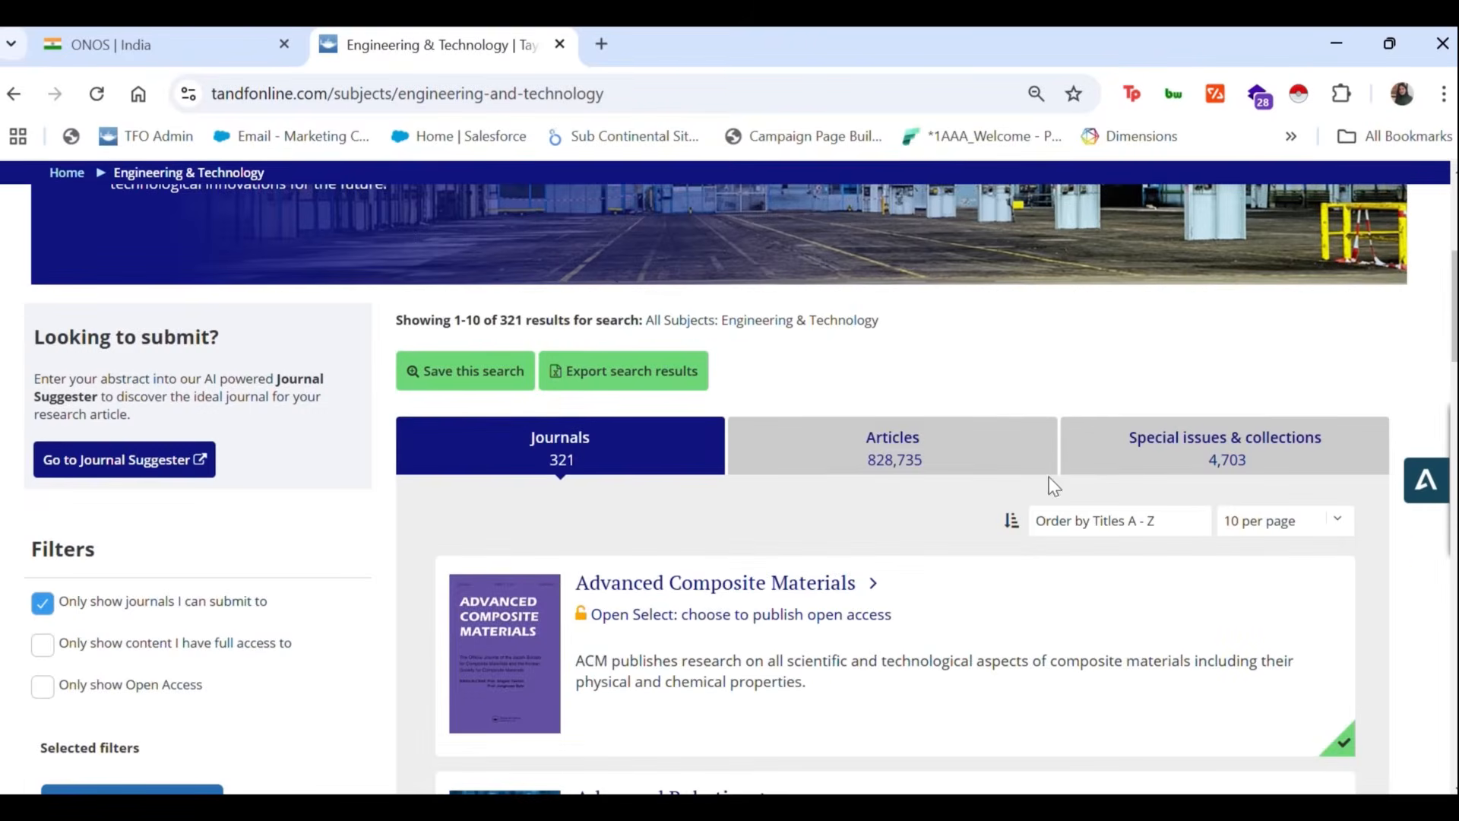
key(alt+Left)
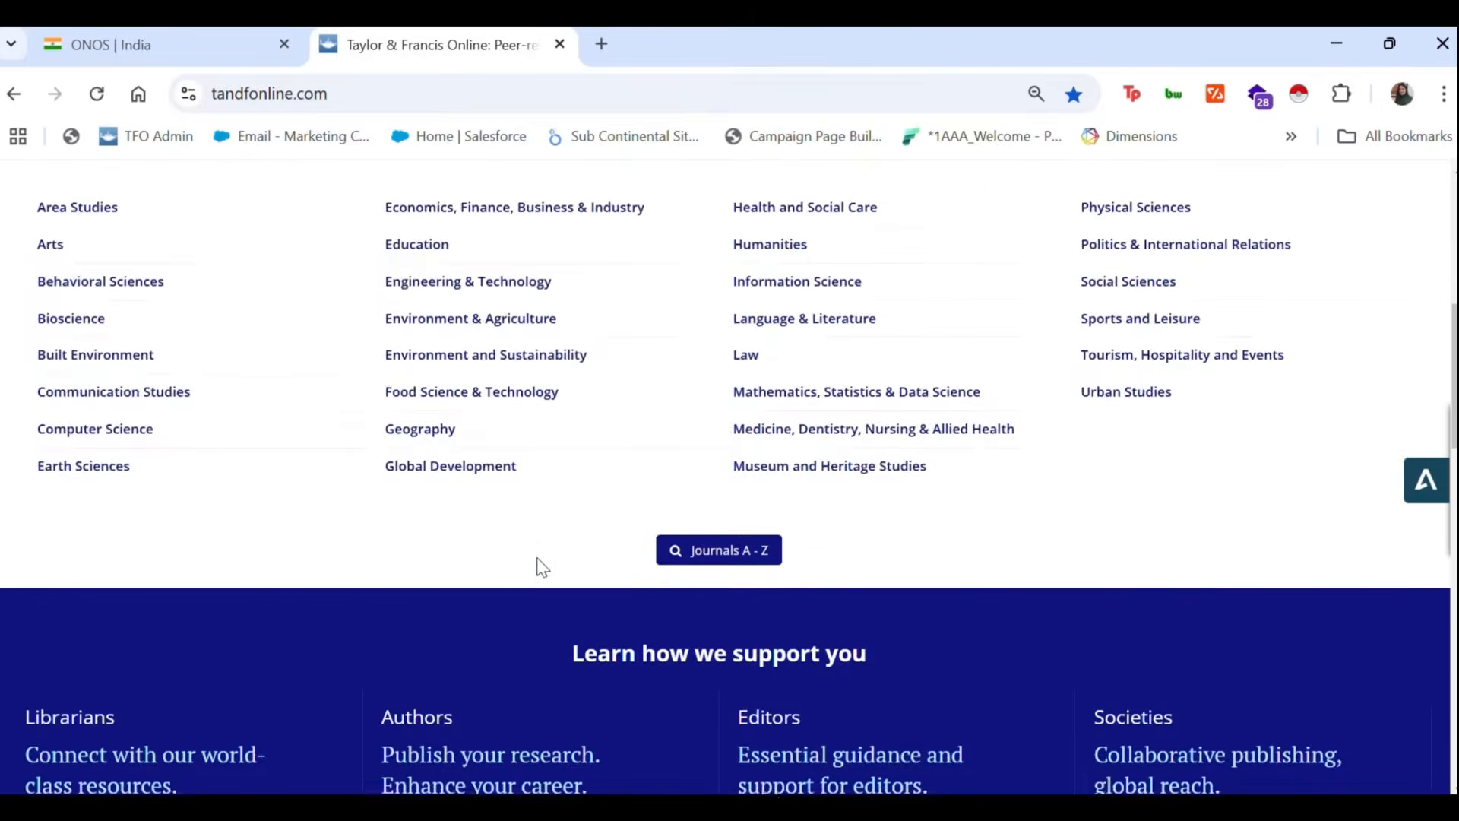
- Review the homepage's support resources, open access link, trending research, promotional sections and footer, returning to the main search area
scroll(541, 567, down, 4)
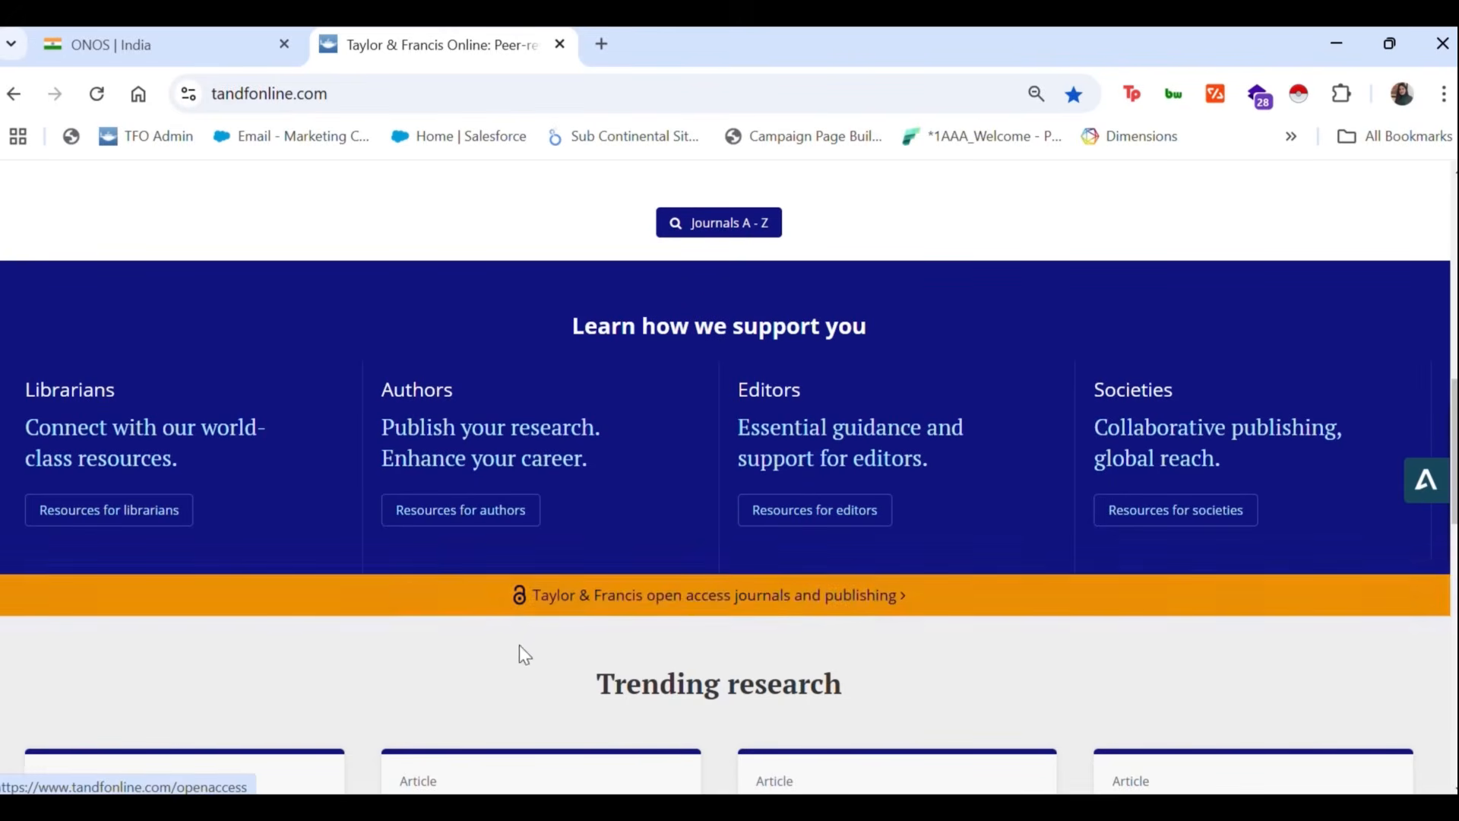
scroll(514, 658, down, 3)
scroll(513, 658, down, 3)
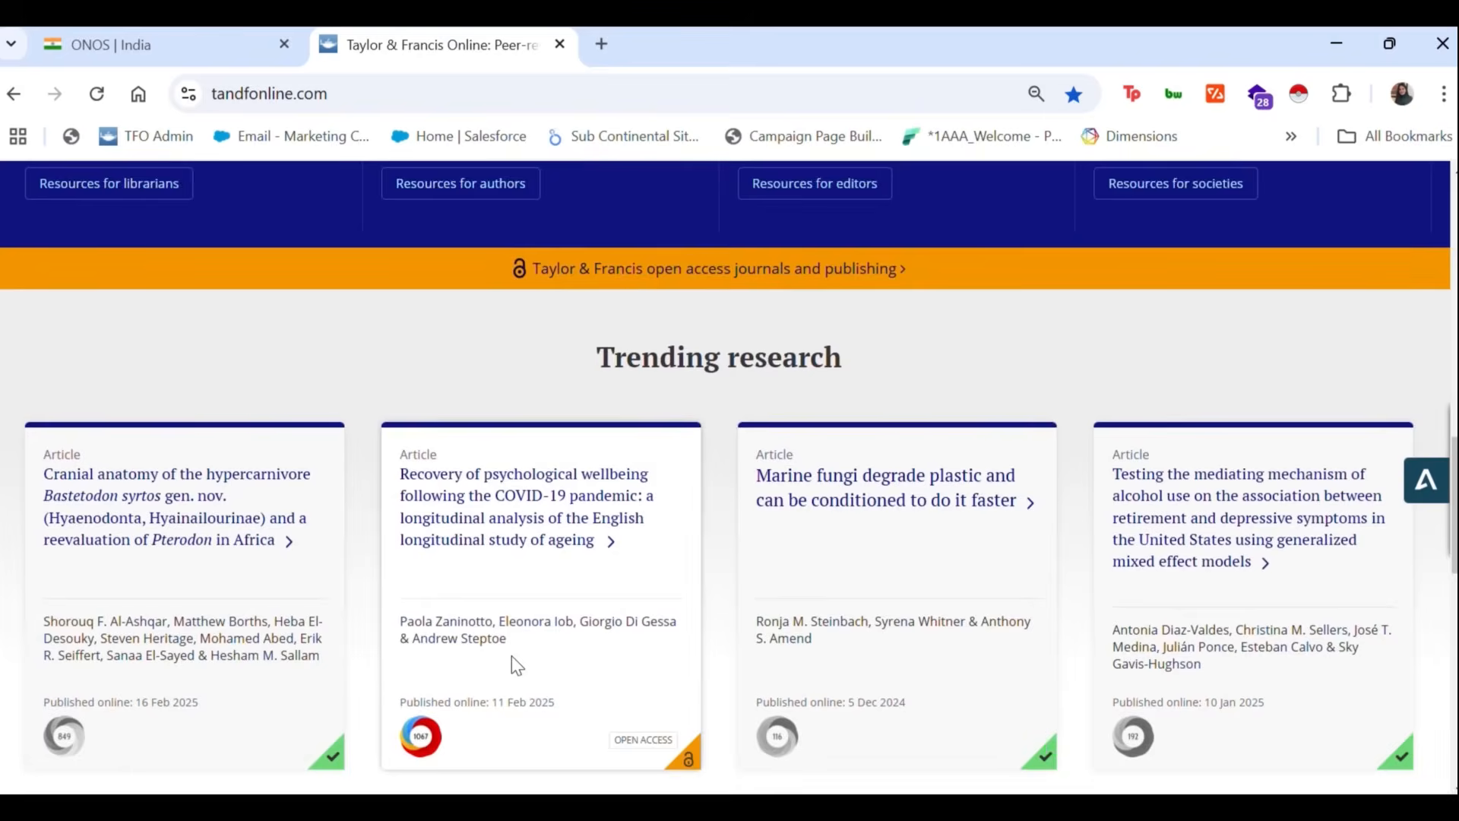
scroll(512, 658, down, 1)
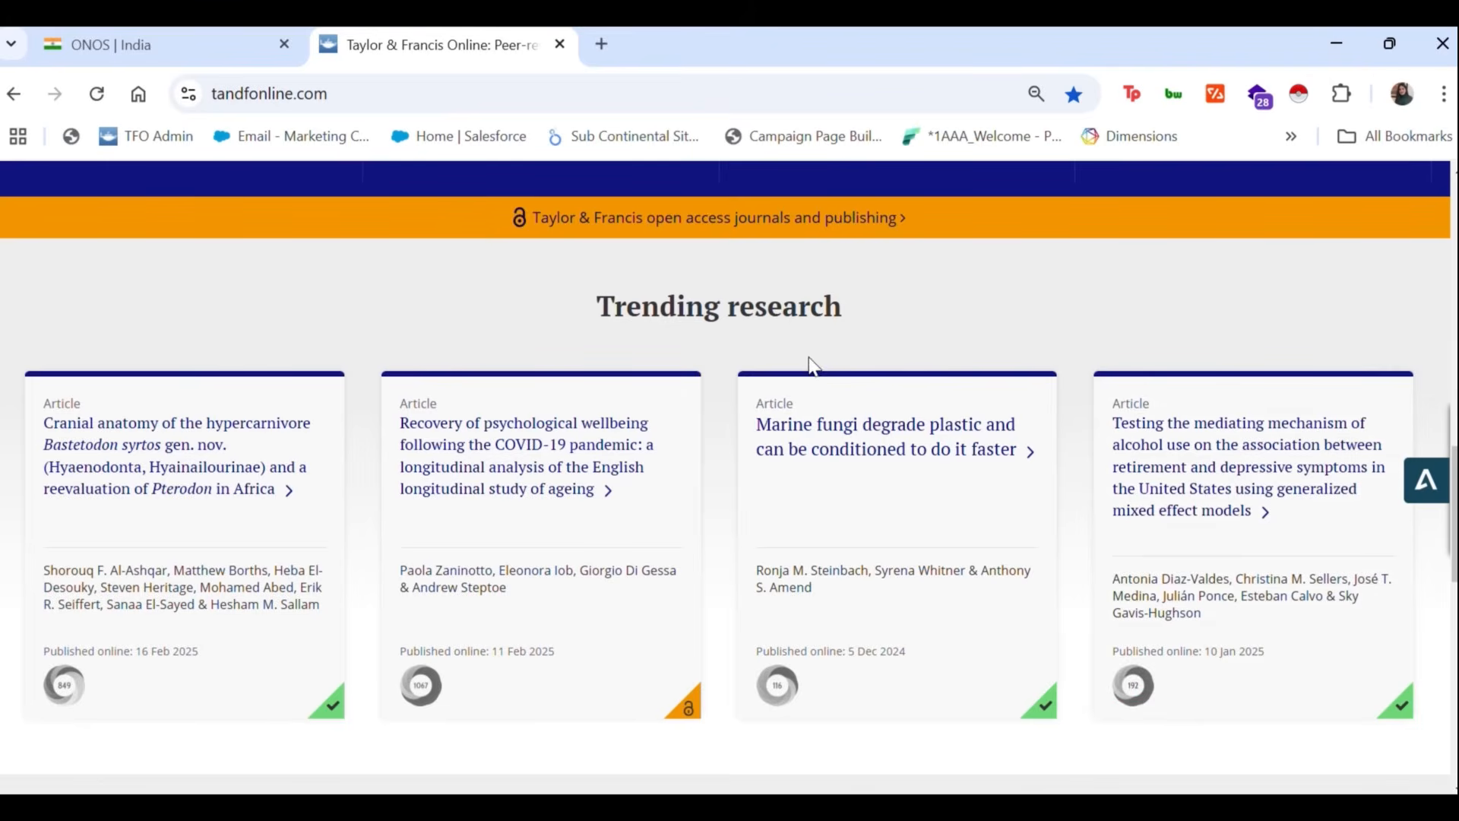
scroll(757, 441, down, 4)
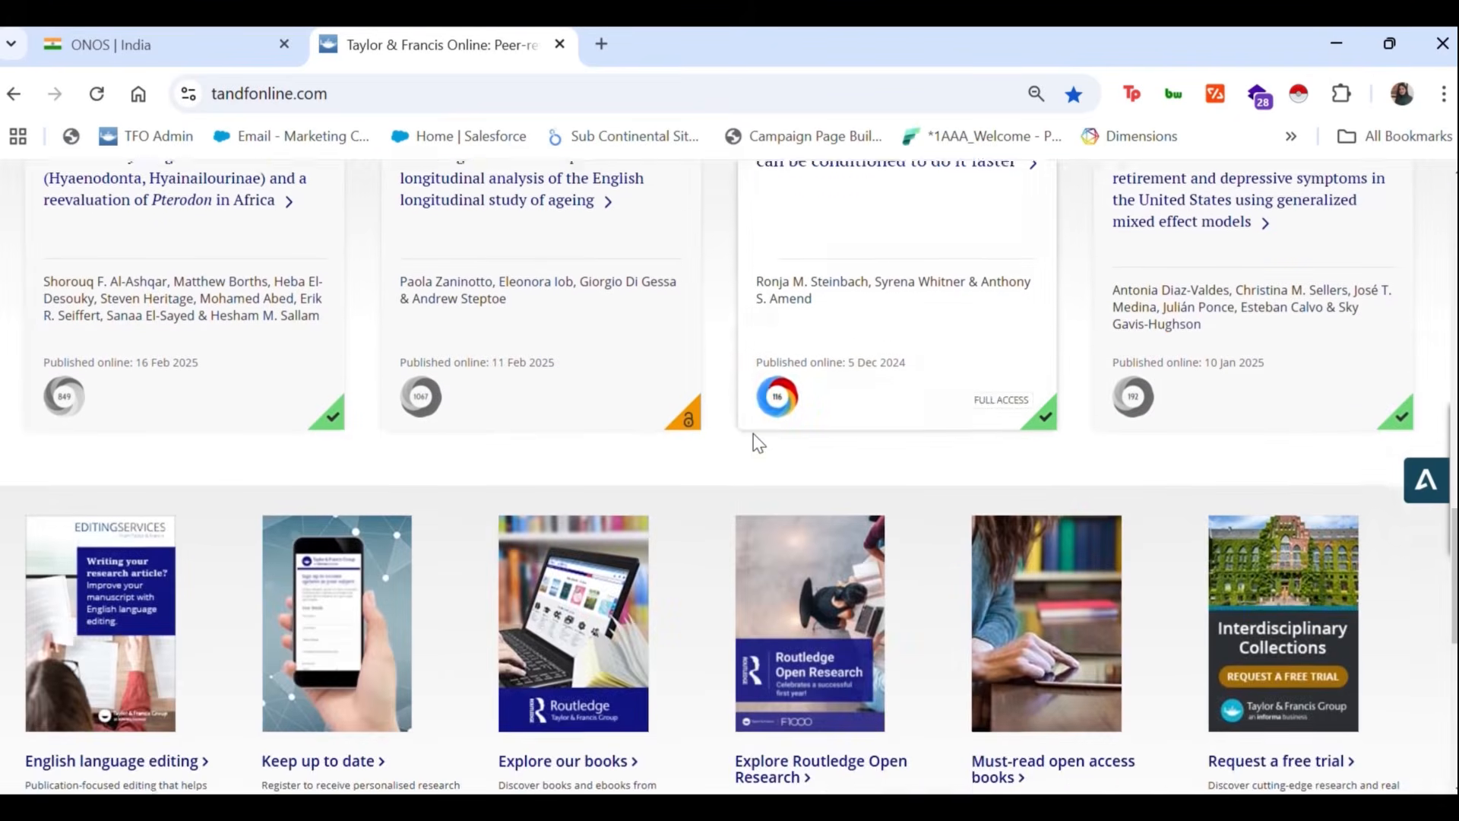
scroll(759, 443, down, 2)
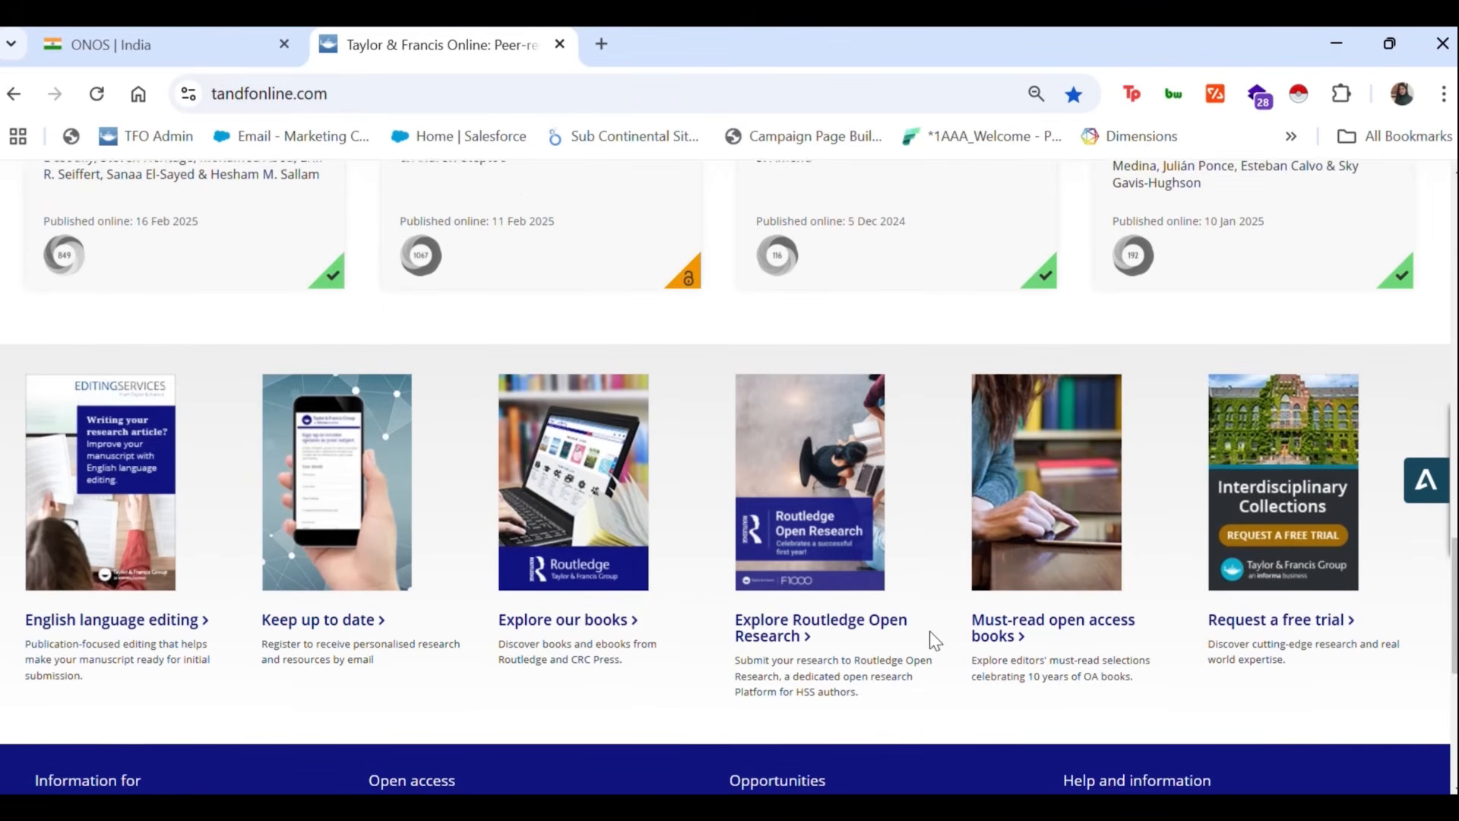
scroll(933, 640, down, 4)
scroll(932, 635, up, 15)
scroll(931, 634, up, 12)
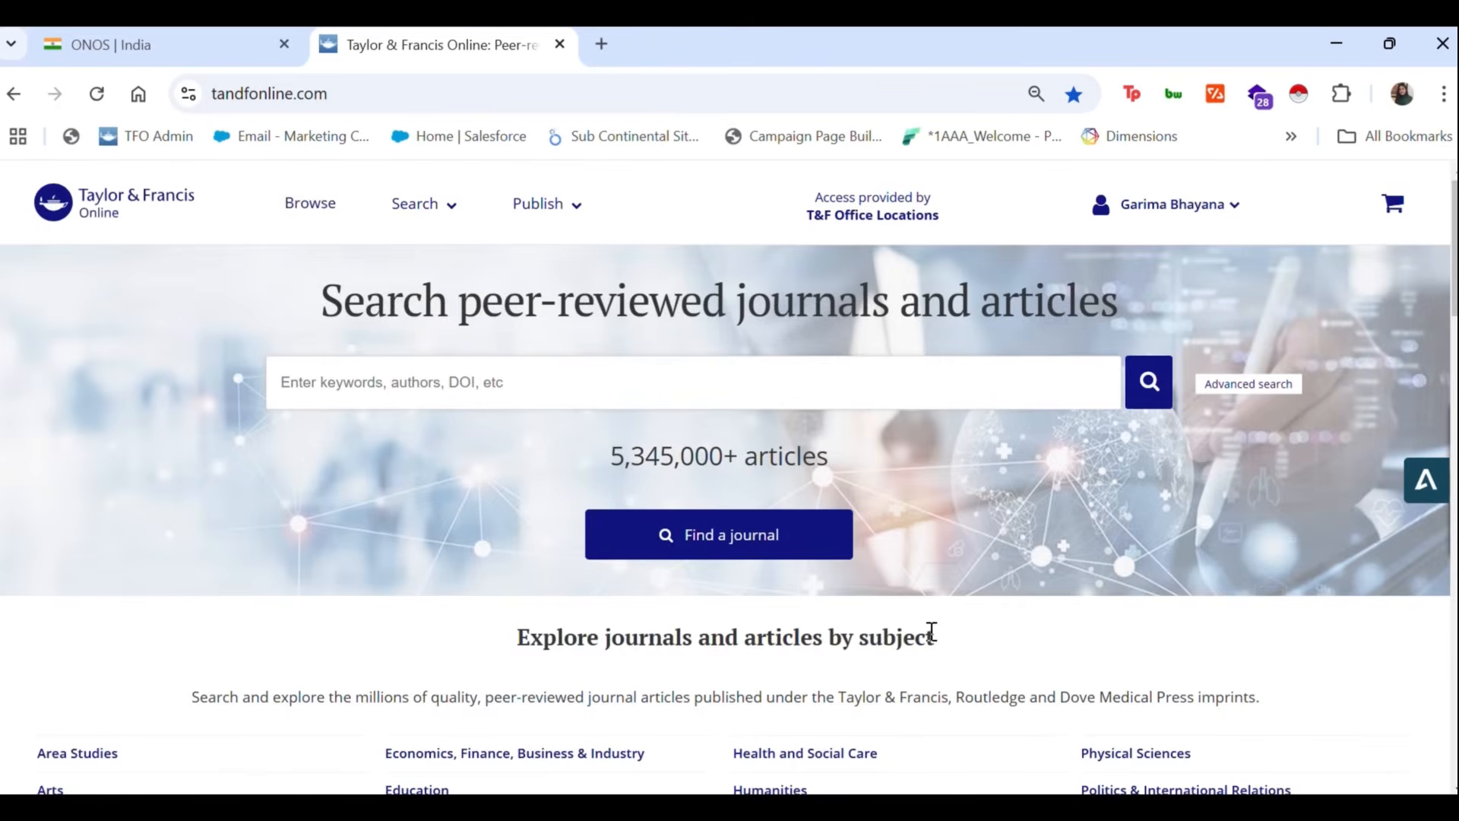